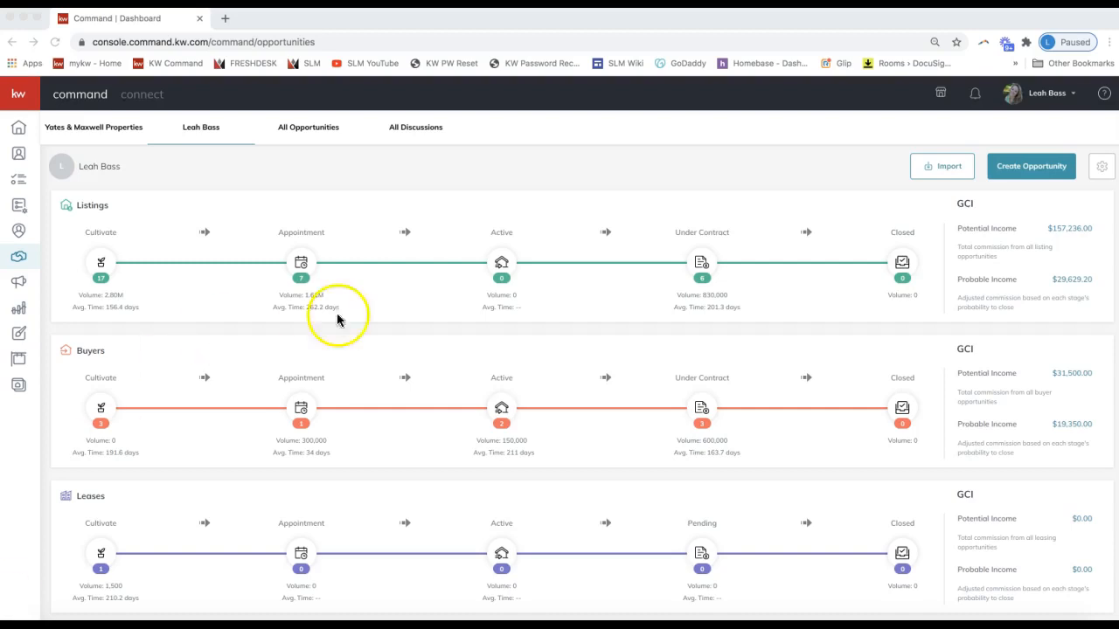
# Open the first listing in the Cultivate phase of the opportunities pipeline and examine its Market Center under General Information
pyautogui.click(18, 261)
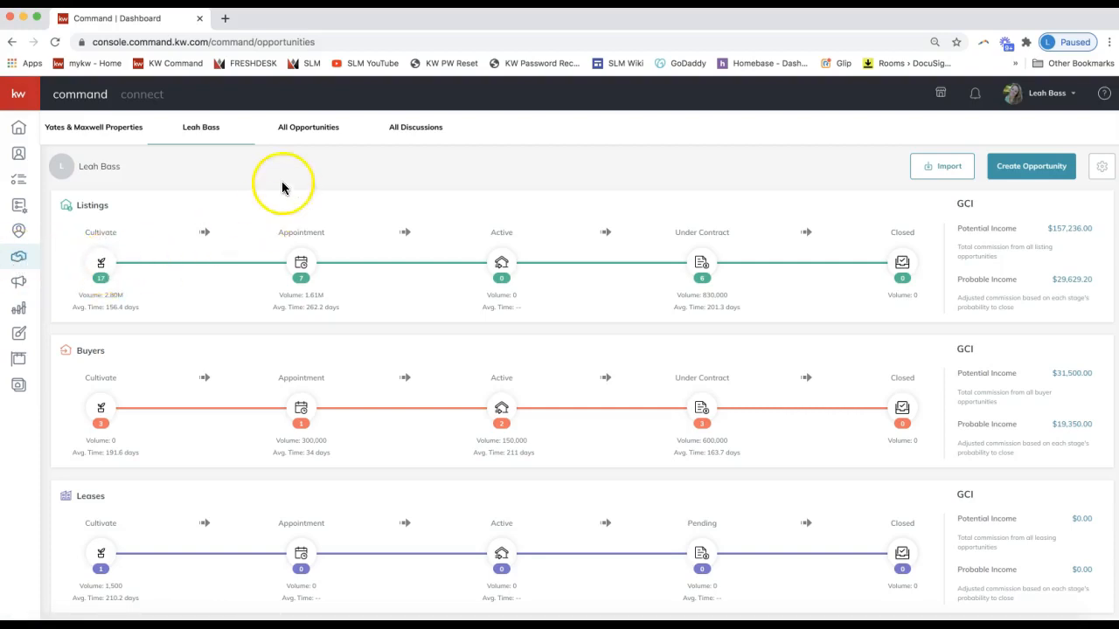
pyautogui.click(114, 260)
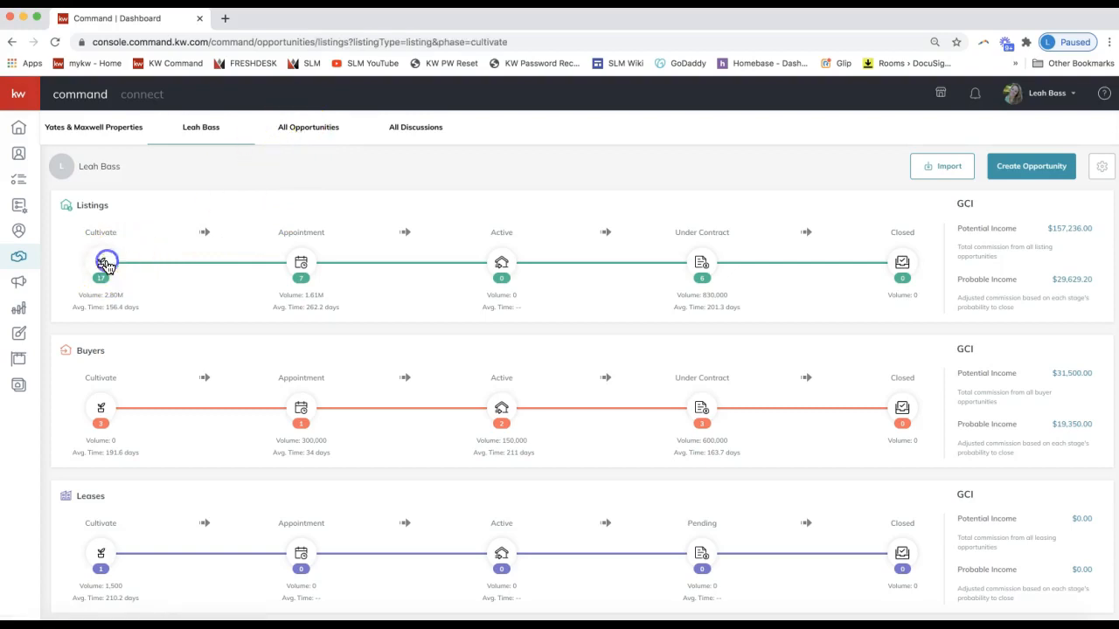
pyautogui.click(98, 282)
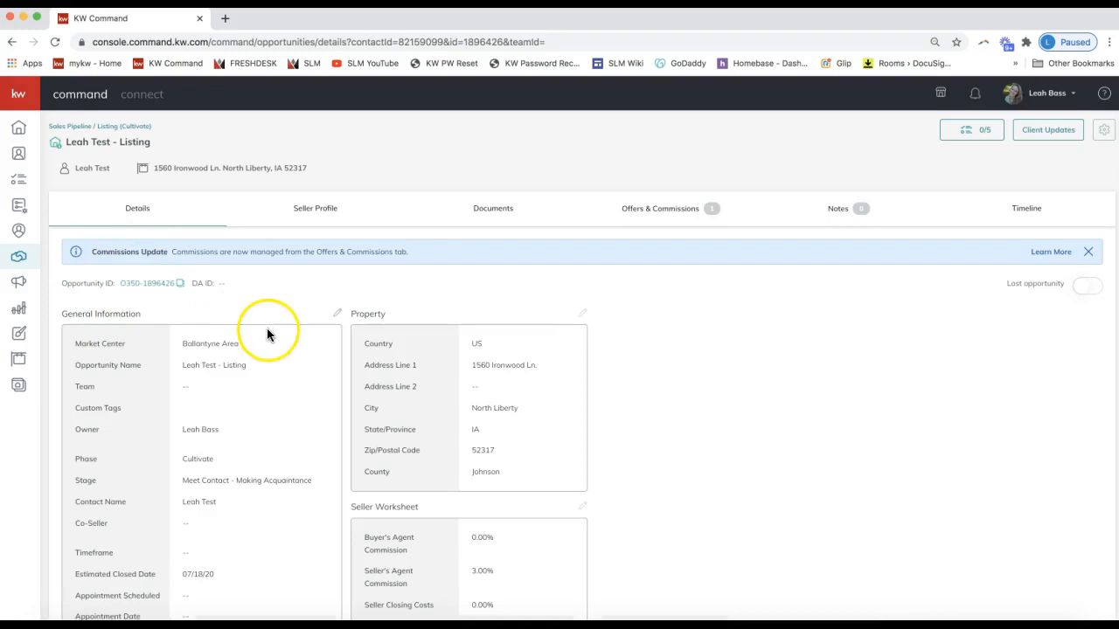
pyautogui.moveTo(258, 345); pyautogui.dragTo(75, 341)
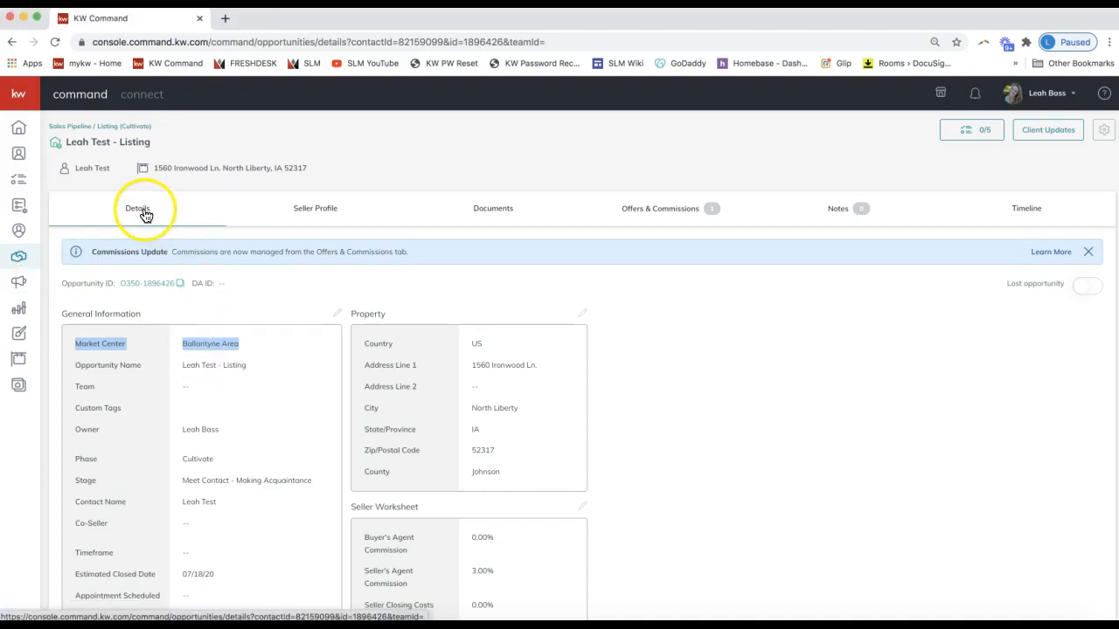
pyautogui.click(218, 347)
# Return to the opportunities pipeline and open the form for creating a new opportunity
pyautogui.click(26, 264)
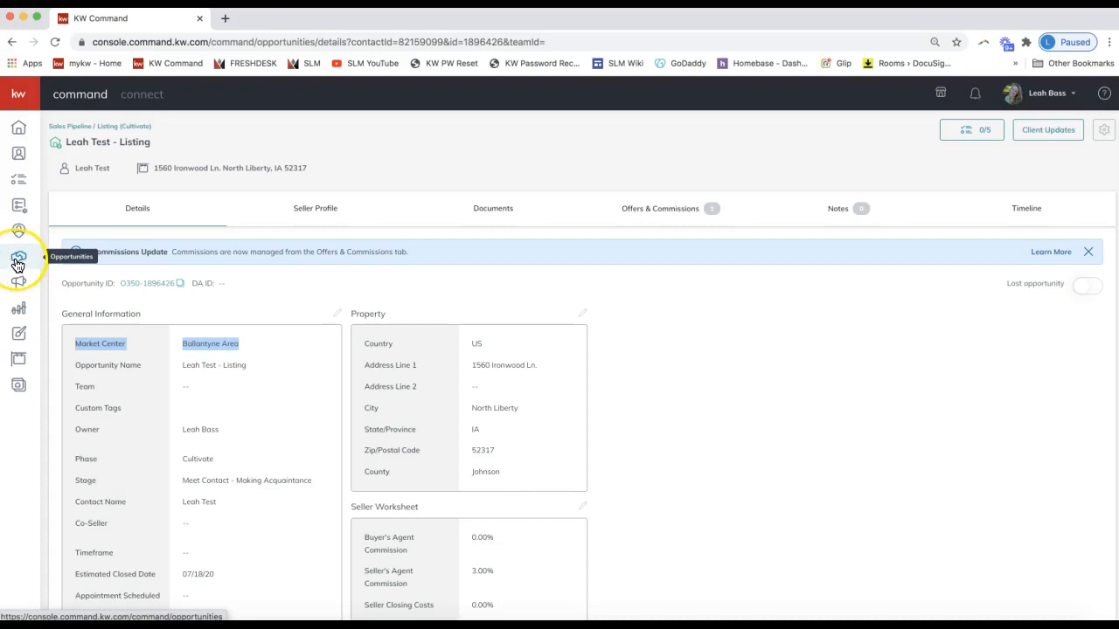
pyautogui.click(18, 264)
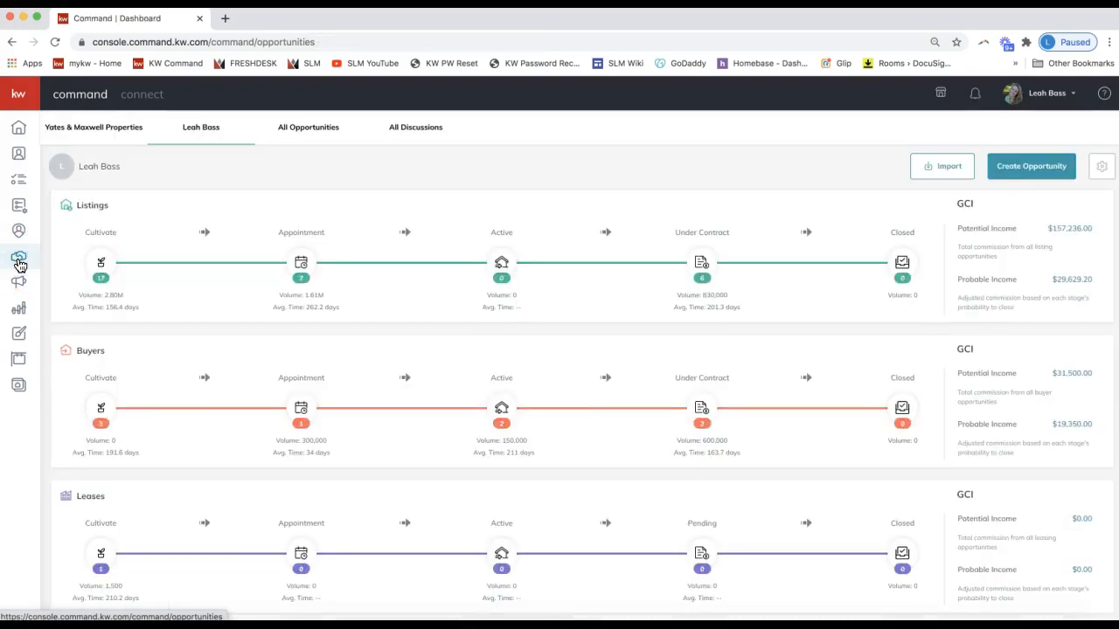
pyautogui.click(20, 264)
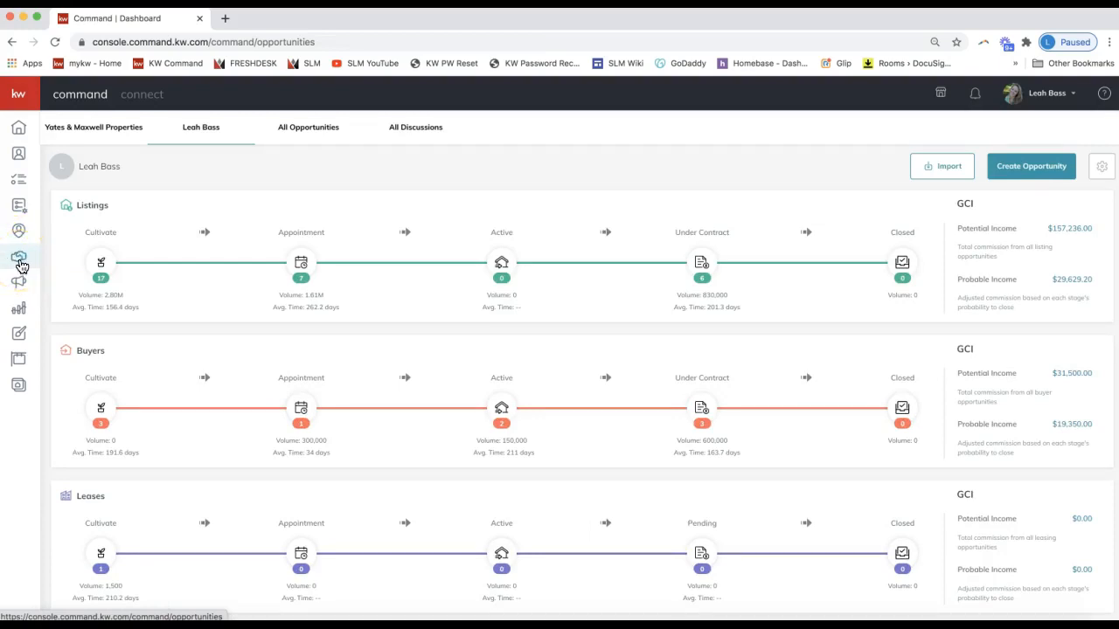
pyautogui.click(1034, 178)
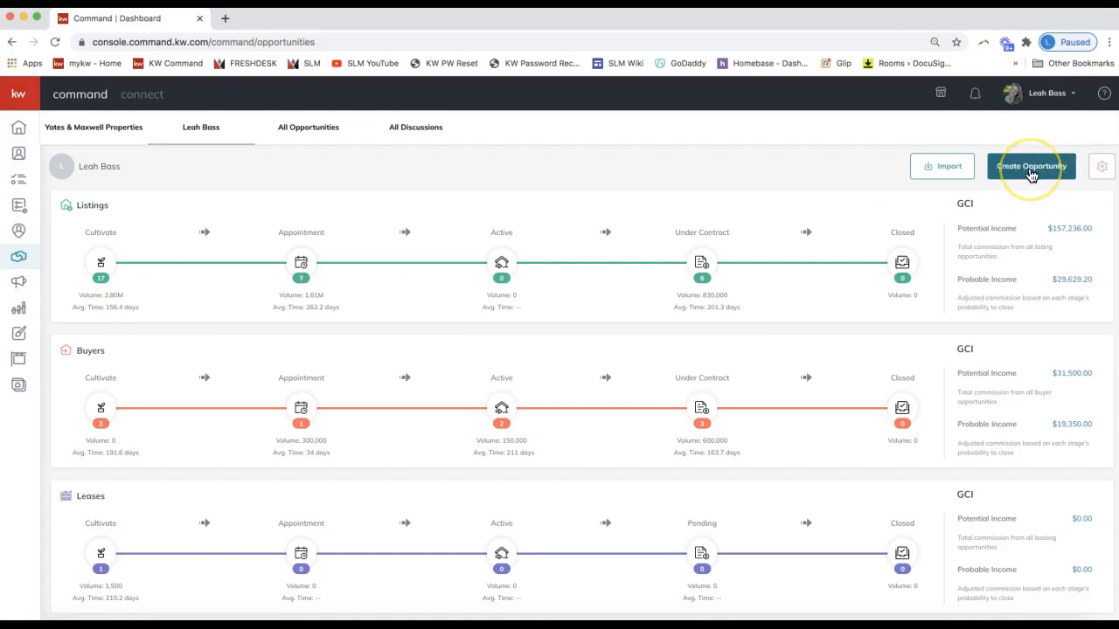
pyautogui.click(1032, 175)
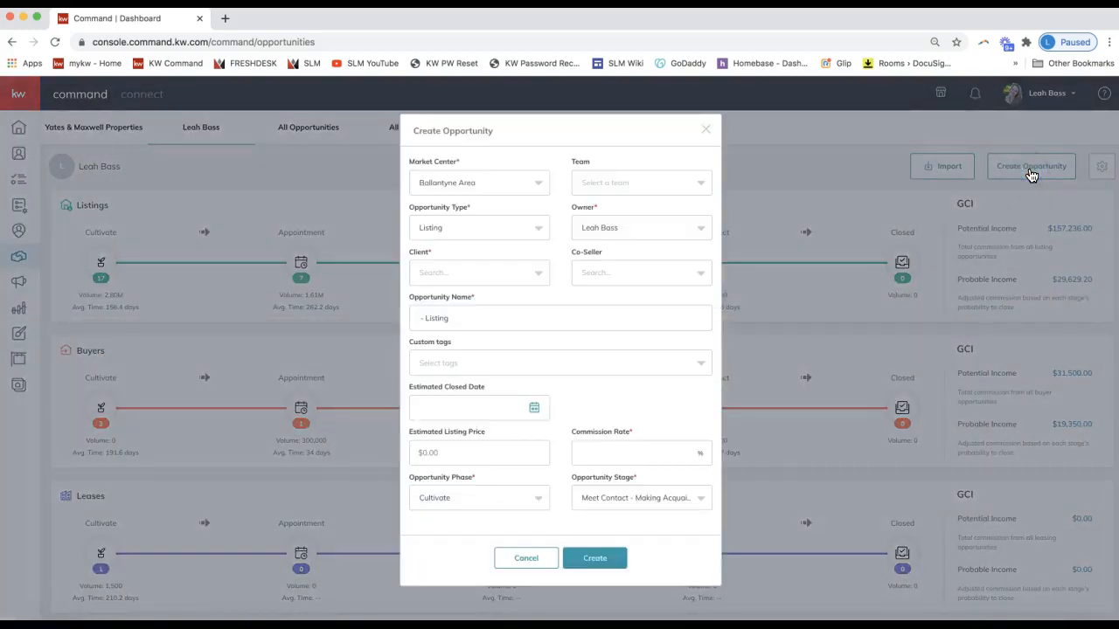
# Choose Ballantyne Area as the market center for a new listing opportunity and close the form without creating it
pyautogui.click(447, 185)
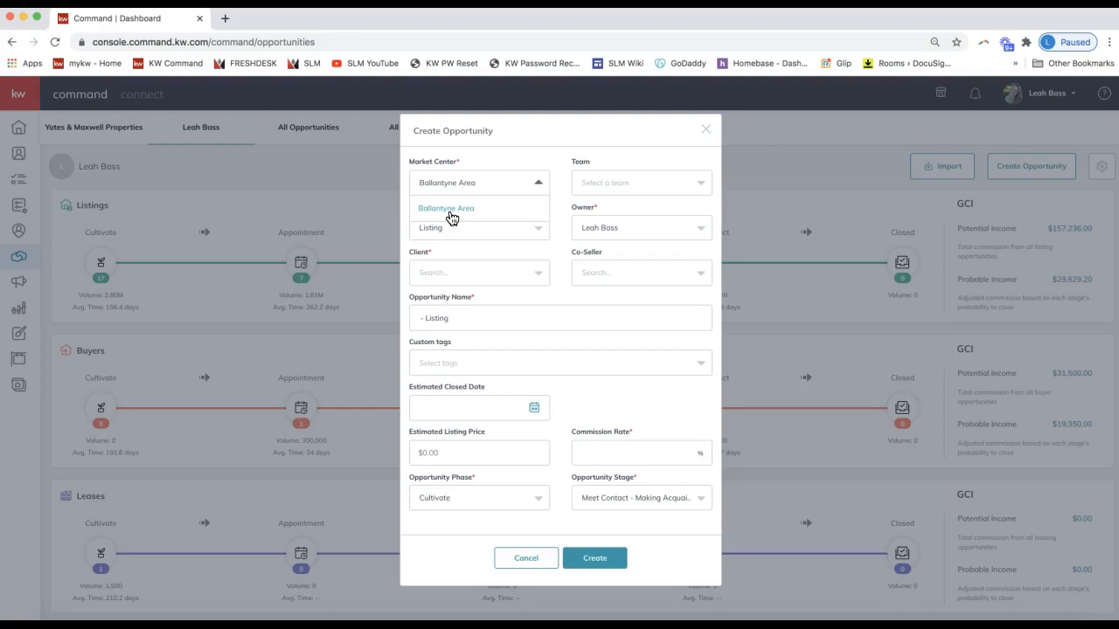
pyautogui.click(455, 186)
pyautogui.click(452, 211)
pyautogui.click(491, 160)
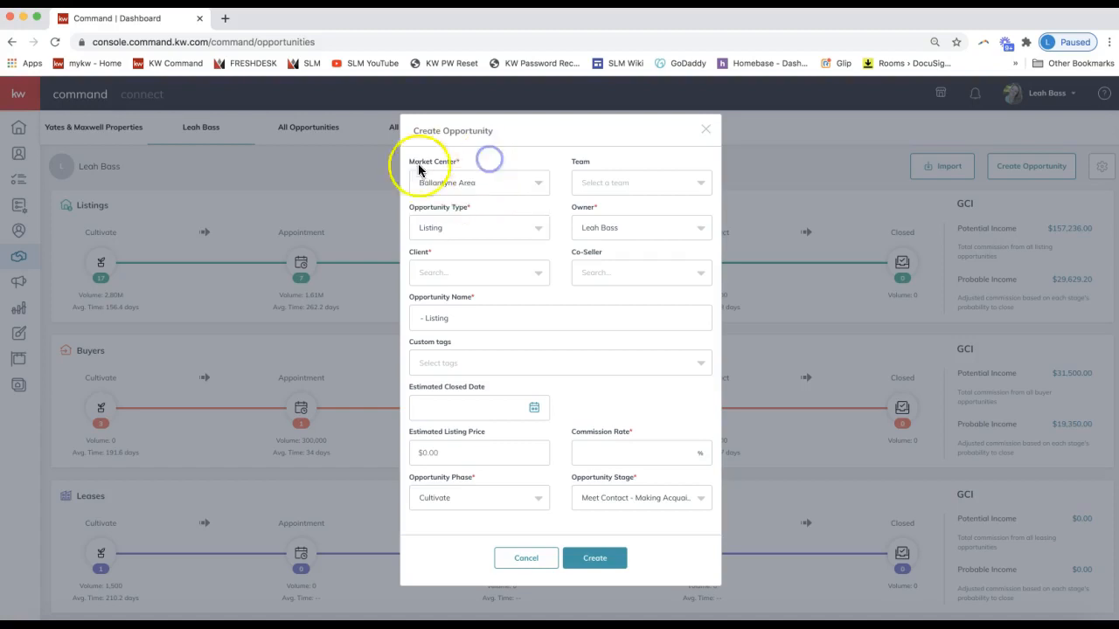
pyautogui.click(463, 181)
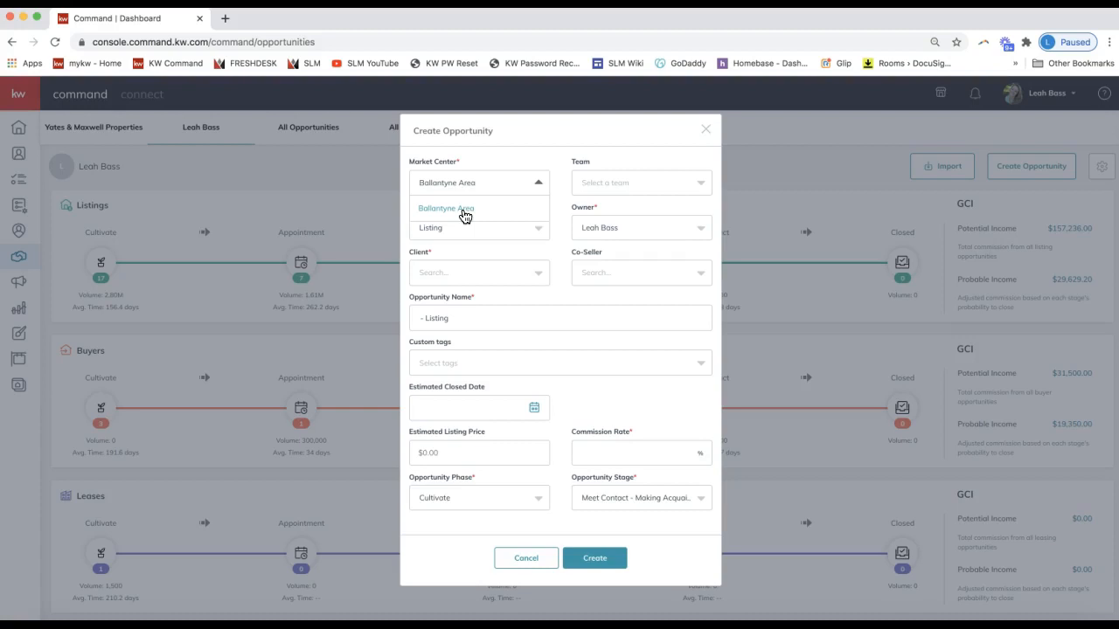
pyautogui.click(468, 211)
pyautogui.click(603, 560)
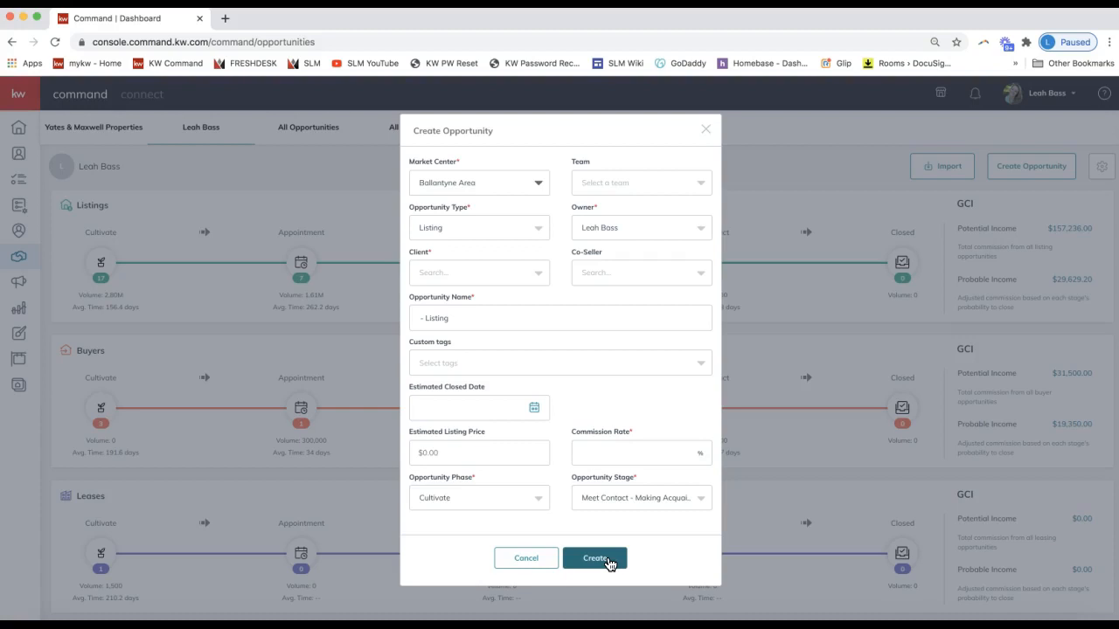
pyautogui.click(485, 183)
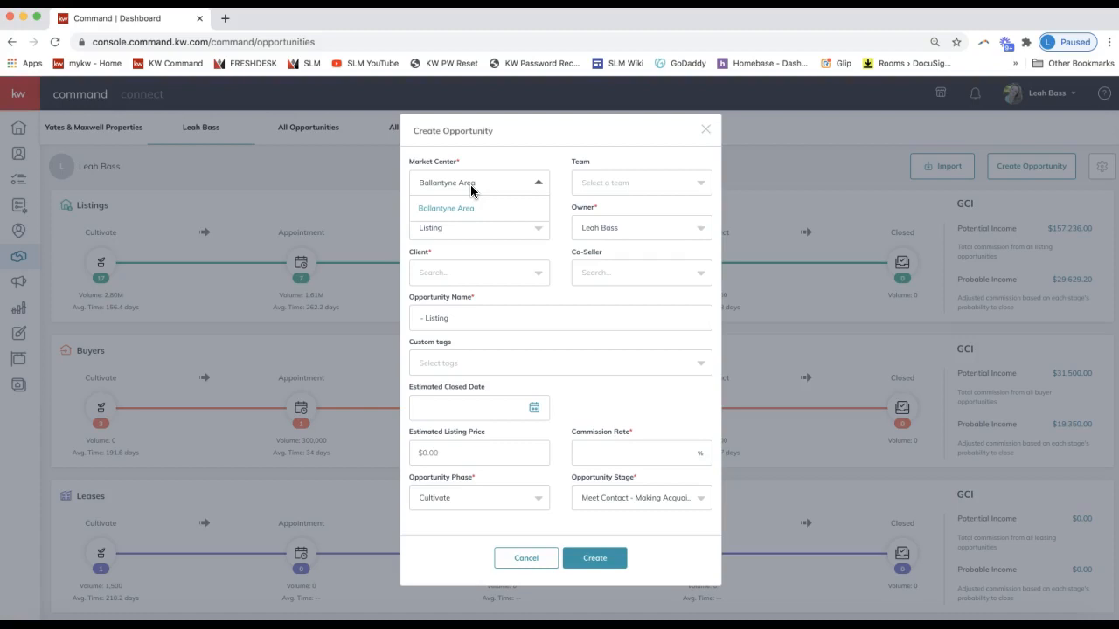
pyautogui.click(554, 306)
pyautogui.click(603, 566)
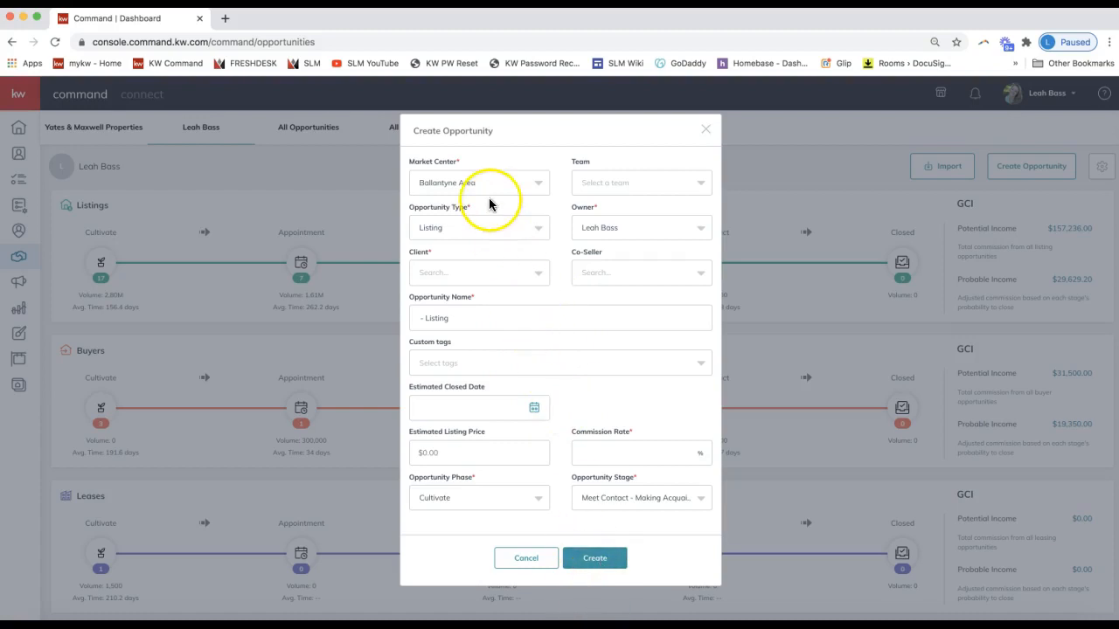
pyautogui.click(707, 130)
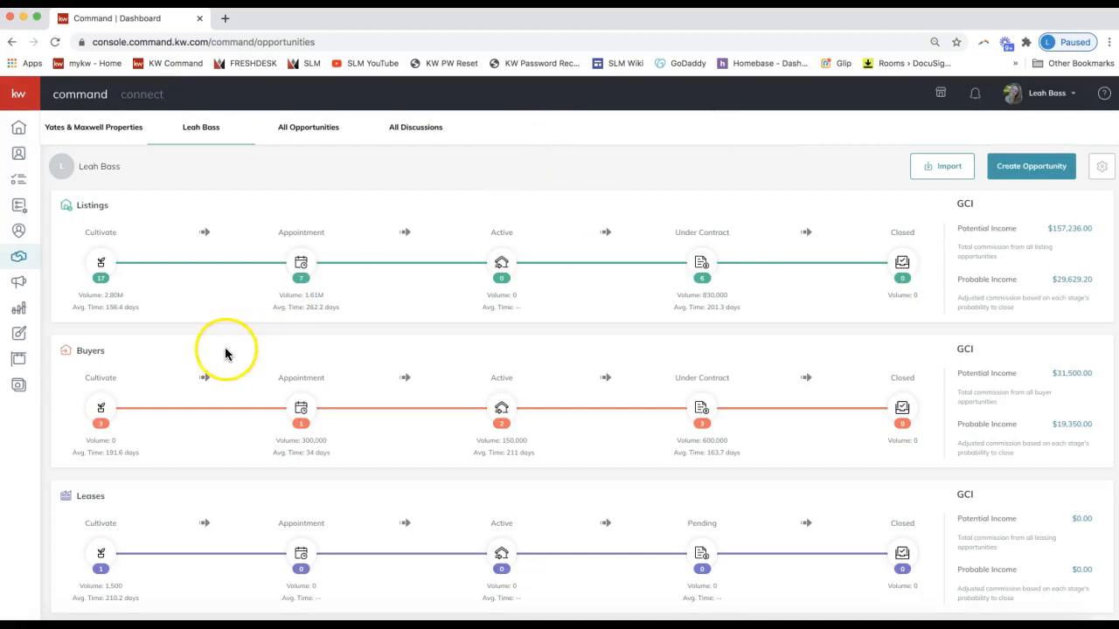
# Open the "DocuSign Rocks my Socks" listing from the Cultivate phase and check its Market Center in the details
pyautogui.click(104, 263)
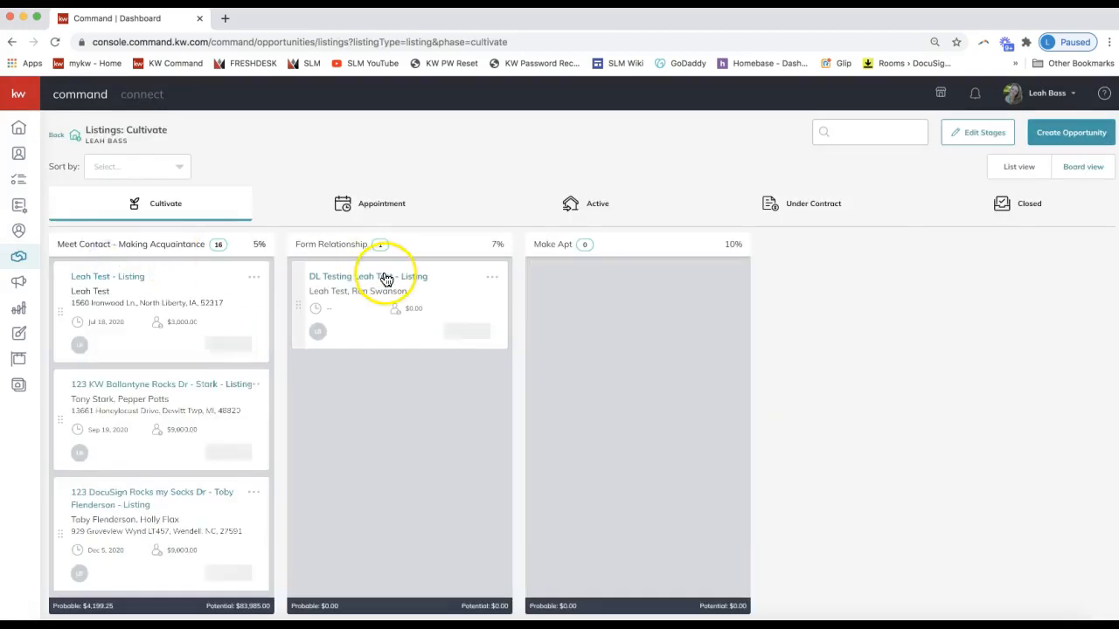
pyautogui.scroll(-3, 214, 398)
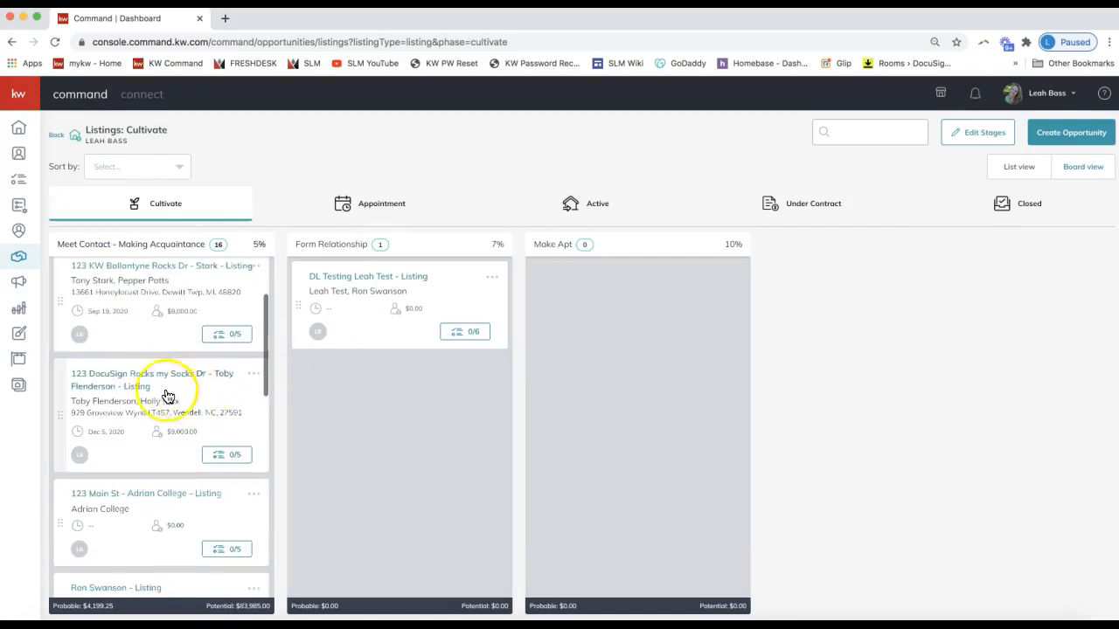
pyautogui.click(148, 383)
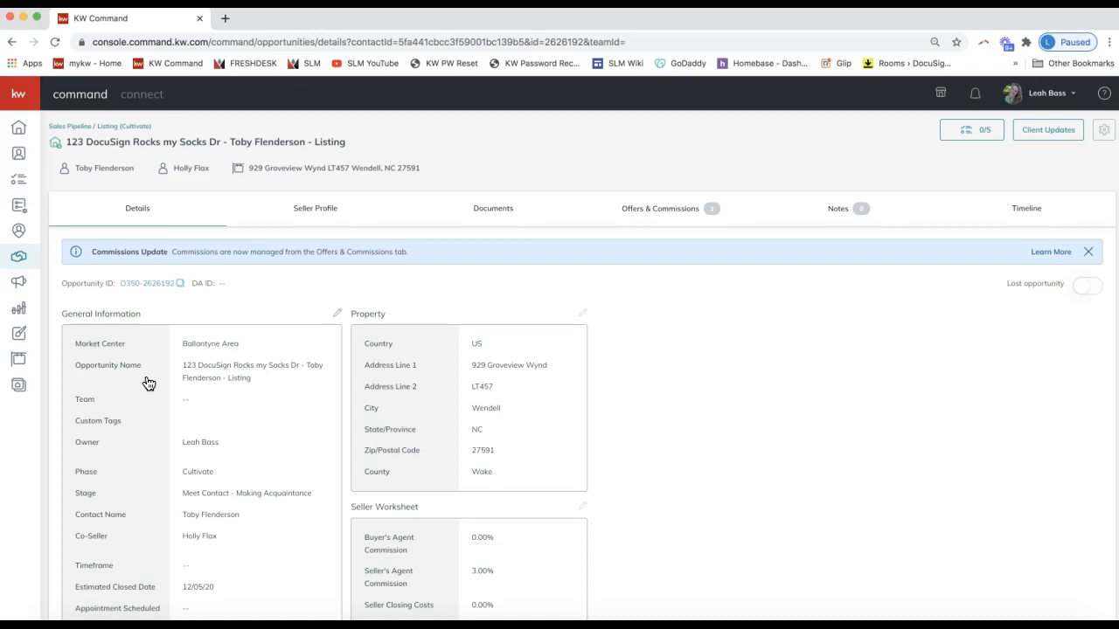
pyautogui.click(137, 210)
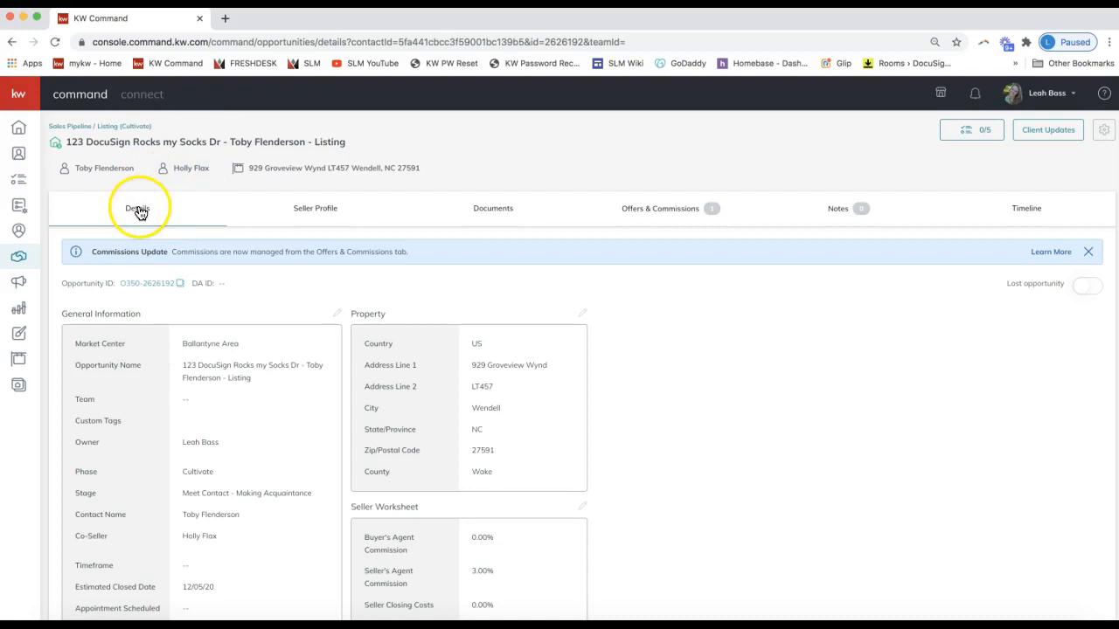
pyautogui.moveTo(257, 342); pyautogui.dragTo(72, 347)
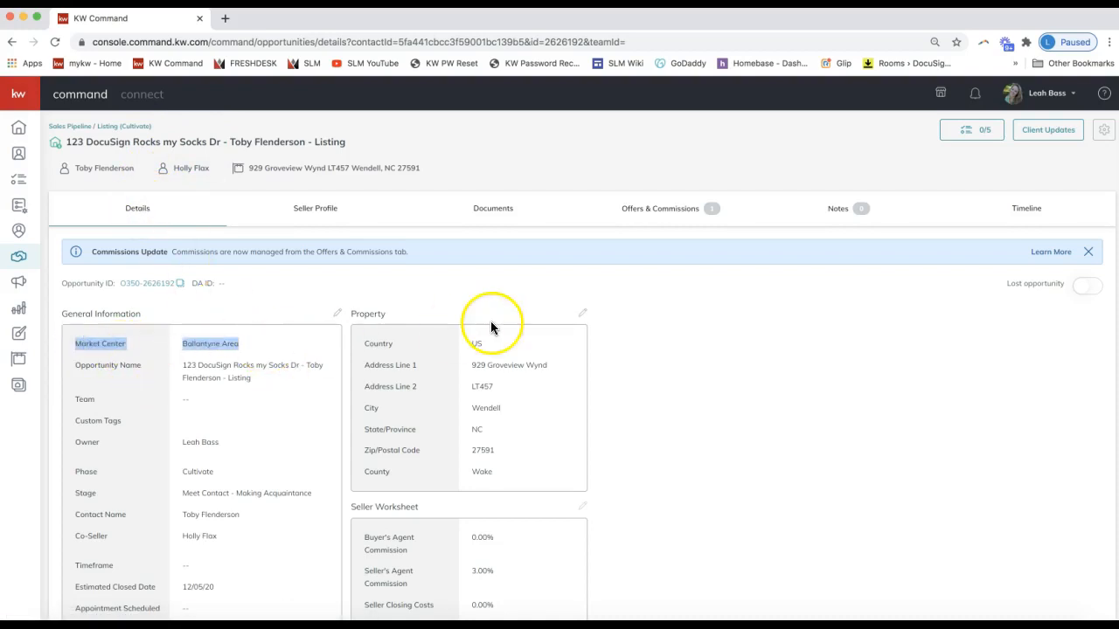
# Open the listing's documents and go to its linked transaction in DocuSign Rooms
pyautogui.click(507, 221)
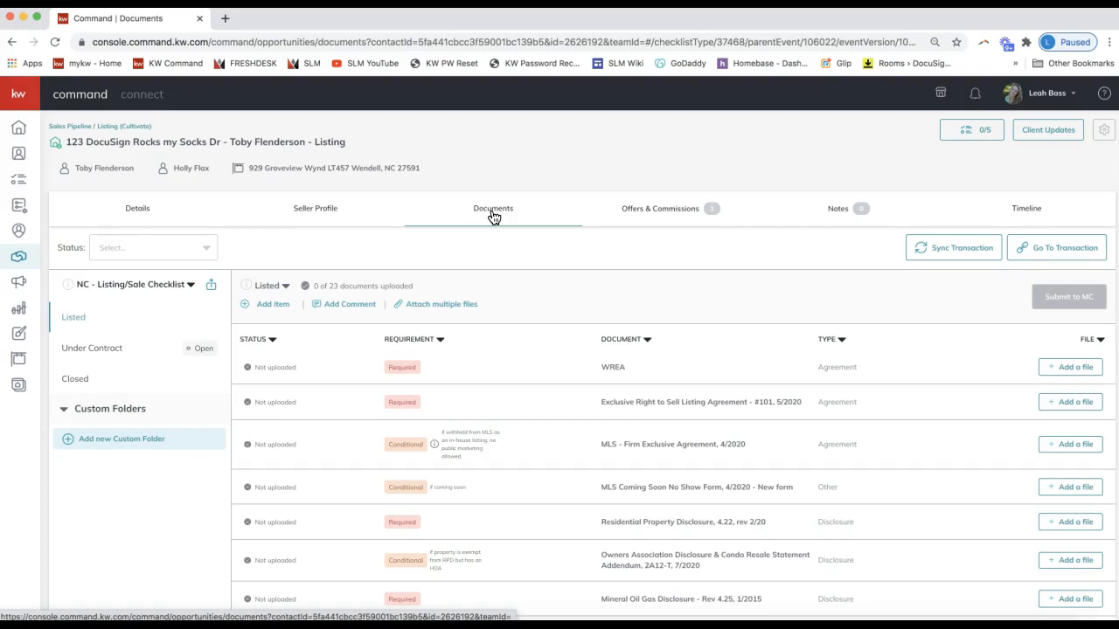
pyautogui.click(500, 216)
pyautogui.click(479, 212)
pyautogui.click(1068, 253)
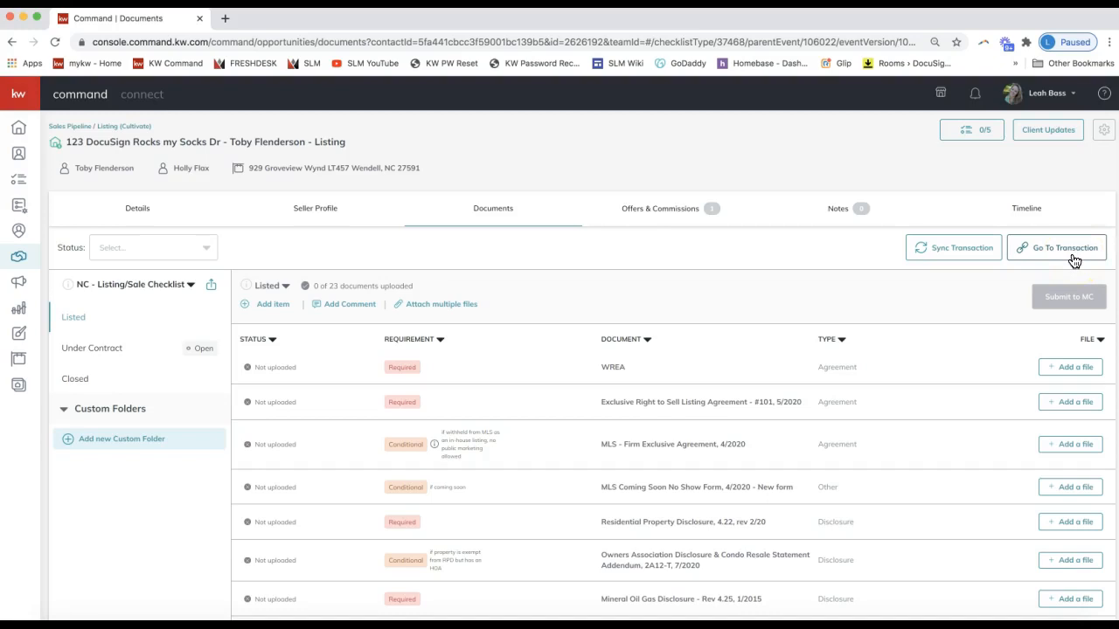
pyautogui.click(1074, 255)
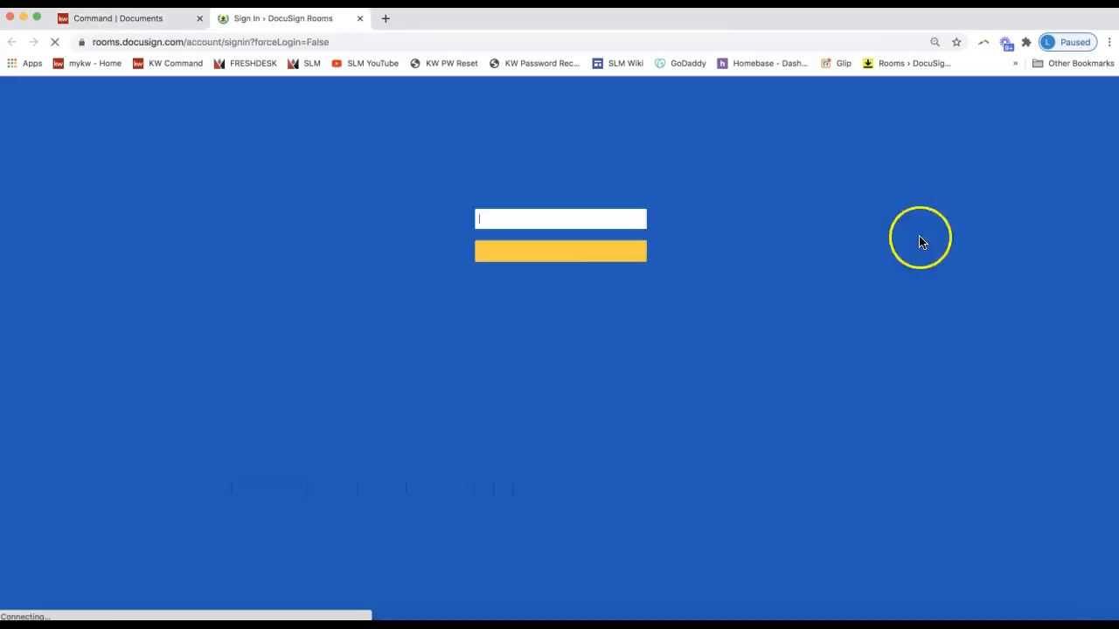
# Log in to DocuSign Rooms with the account e-mail and the saved password
pyautogui.click(564, 217)
pyautogui.click(554, 252)
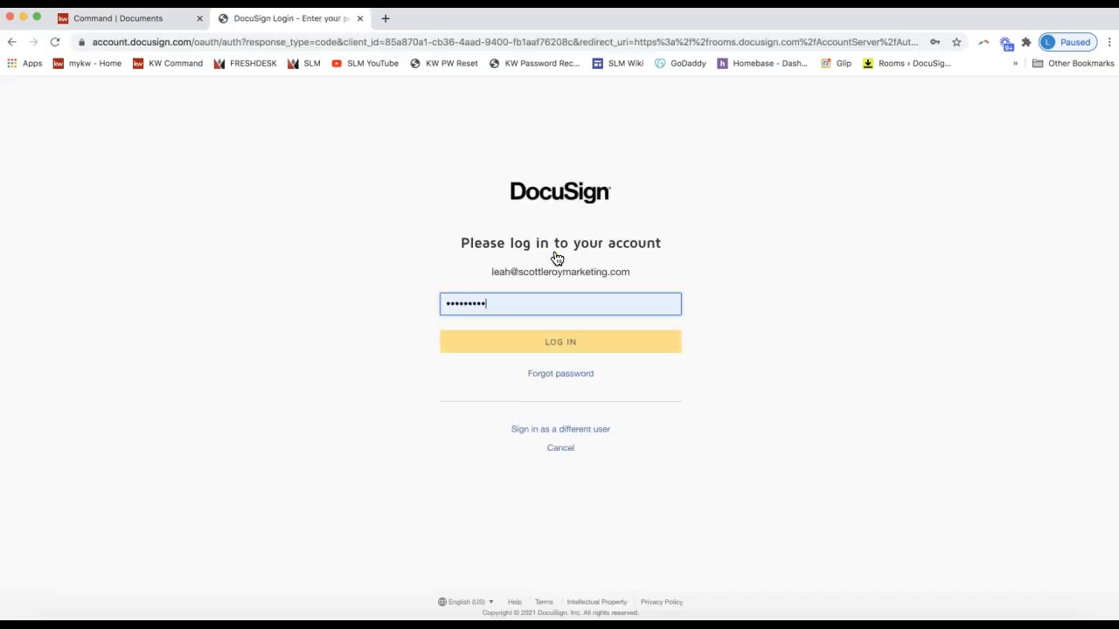
pyautogui.click(527, 342)
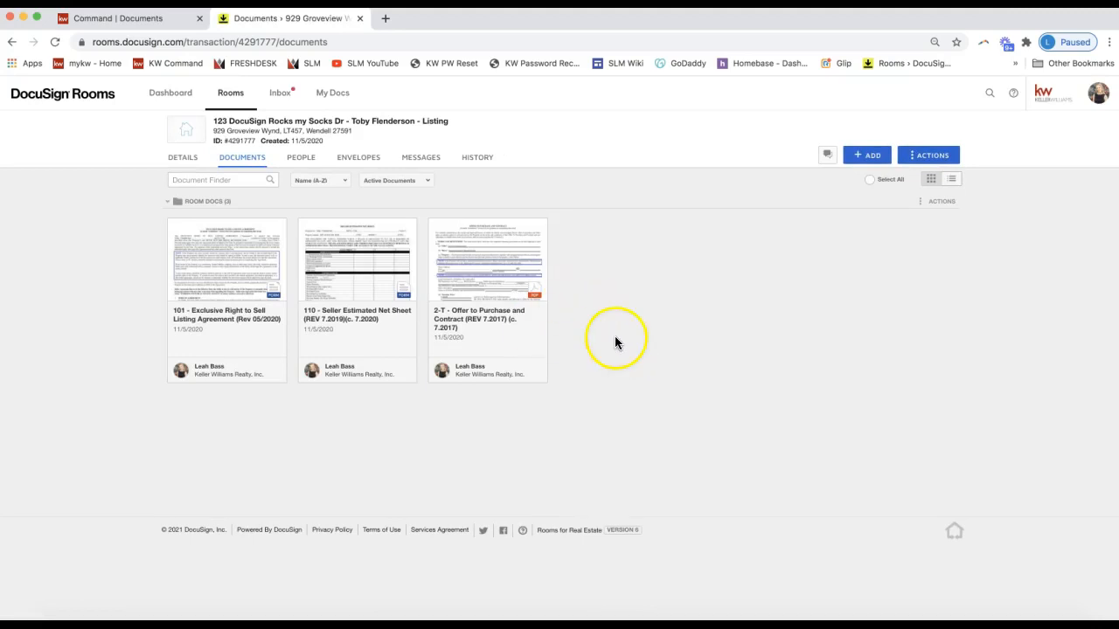
# Create a new envelope in the listing's room and browse the templates under Shared with Me without adding any
pyautogui.click(376, 165)
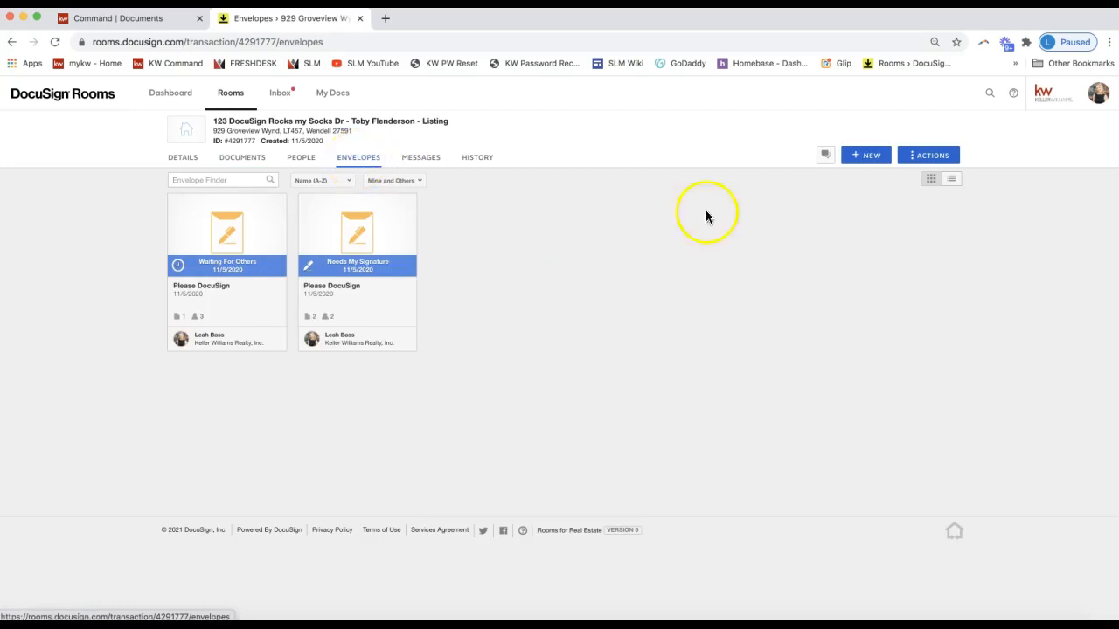
pyautogui.click(874, 158)
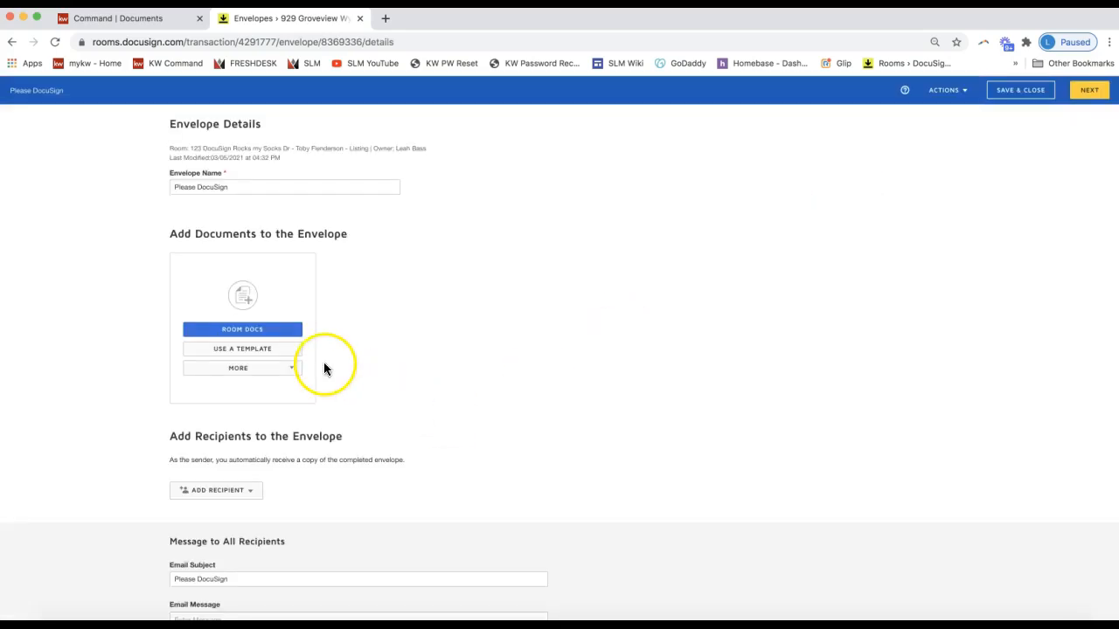
pyautogui.click(230, 353)
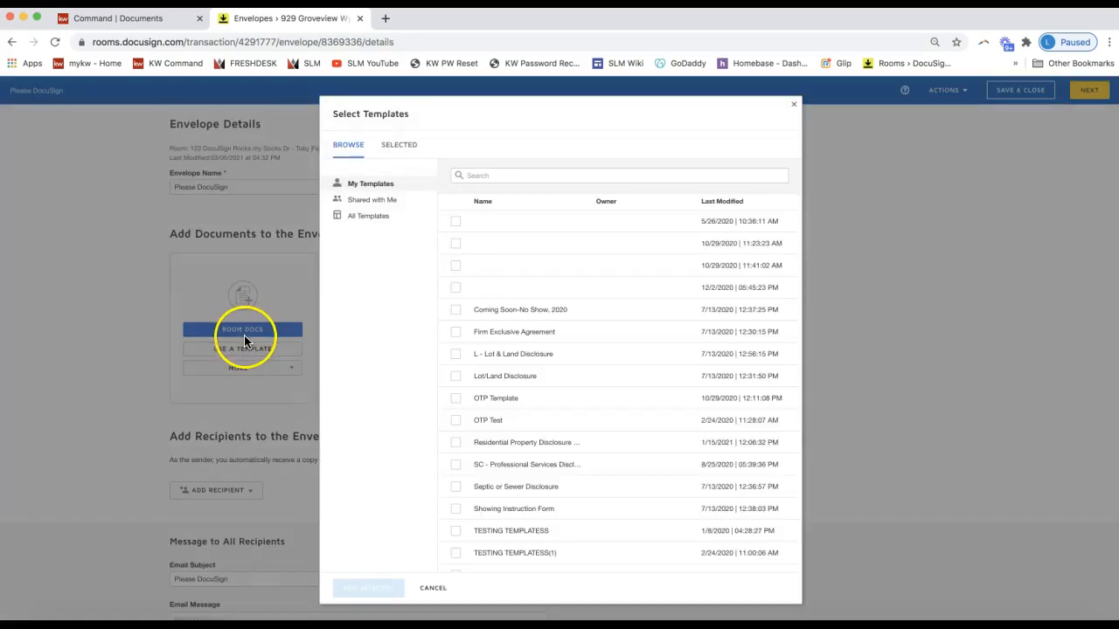
pyautogui.click(372, 201)
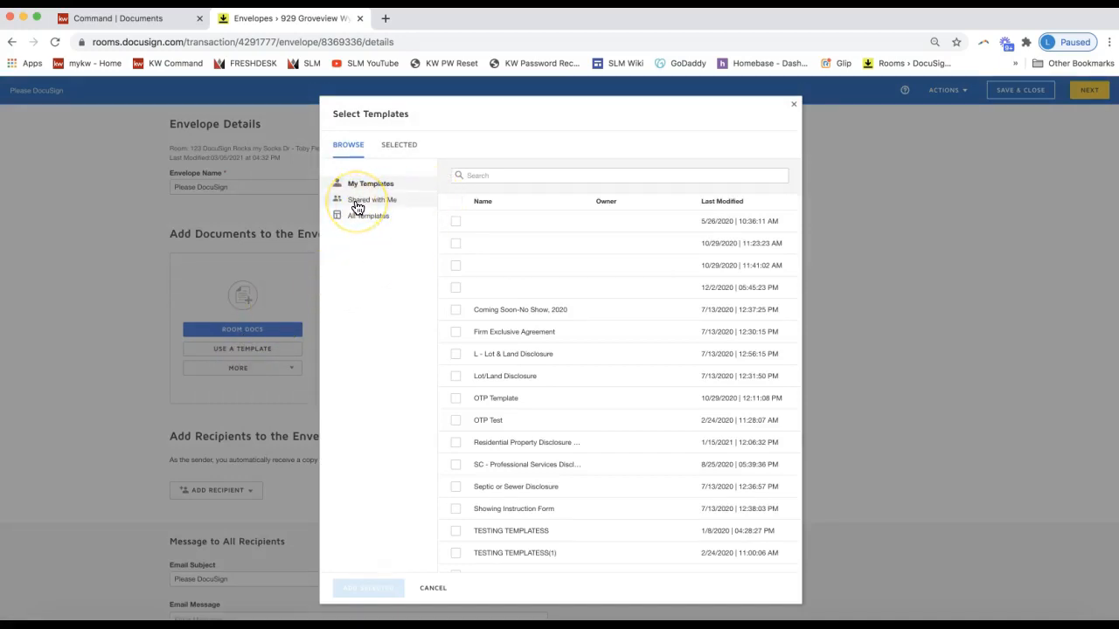
pyautogui.click(357, 207)
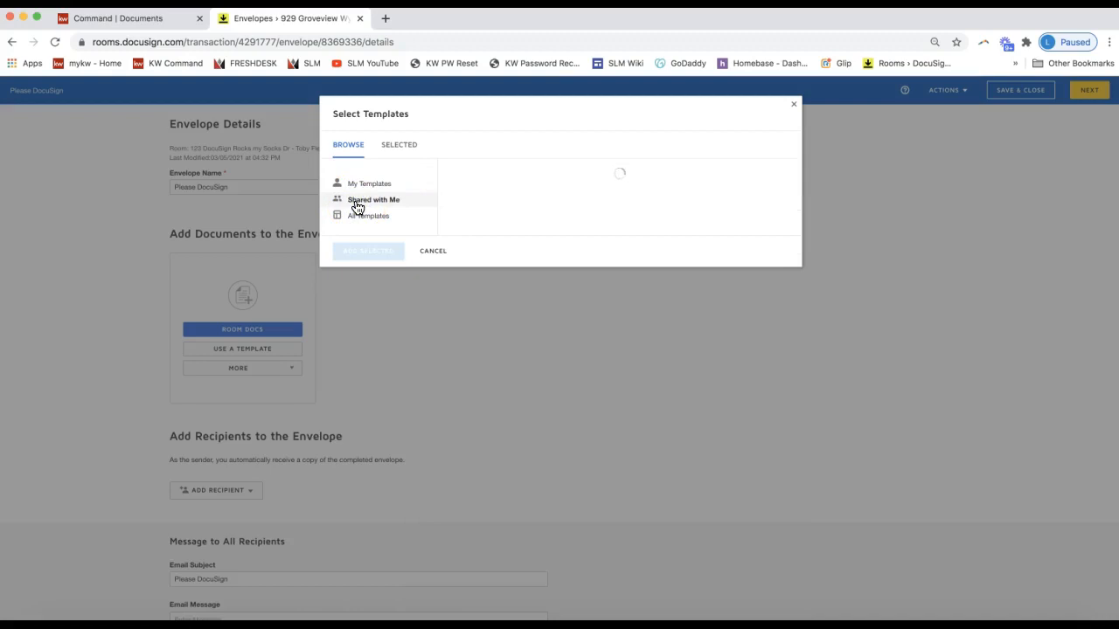
pyautogui.click(596, 207)
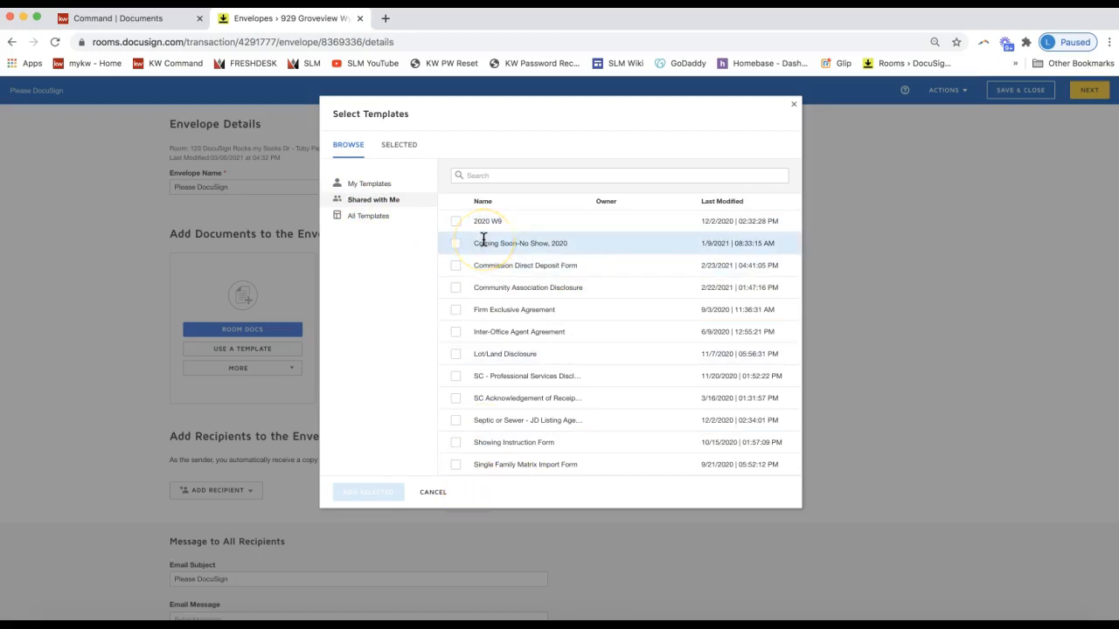
pyautogui.click(792, 108)
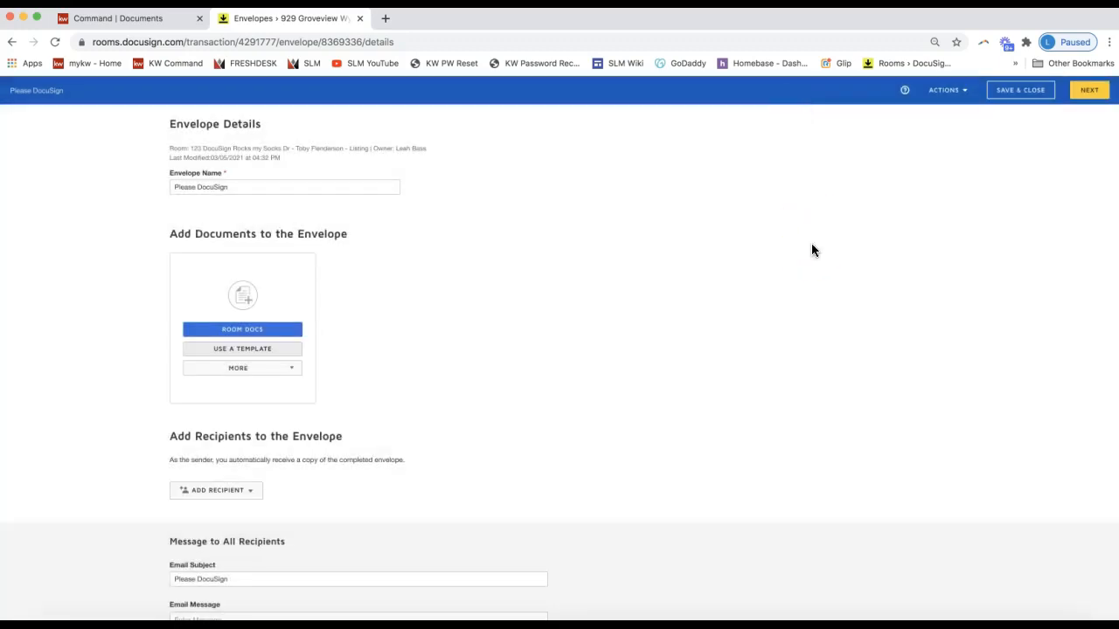
# Delete the newly created "Please DocuSign" envelope from the listing's room
pyautogui.click(942, 91)
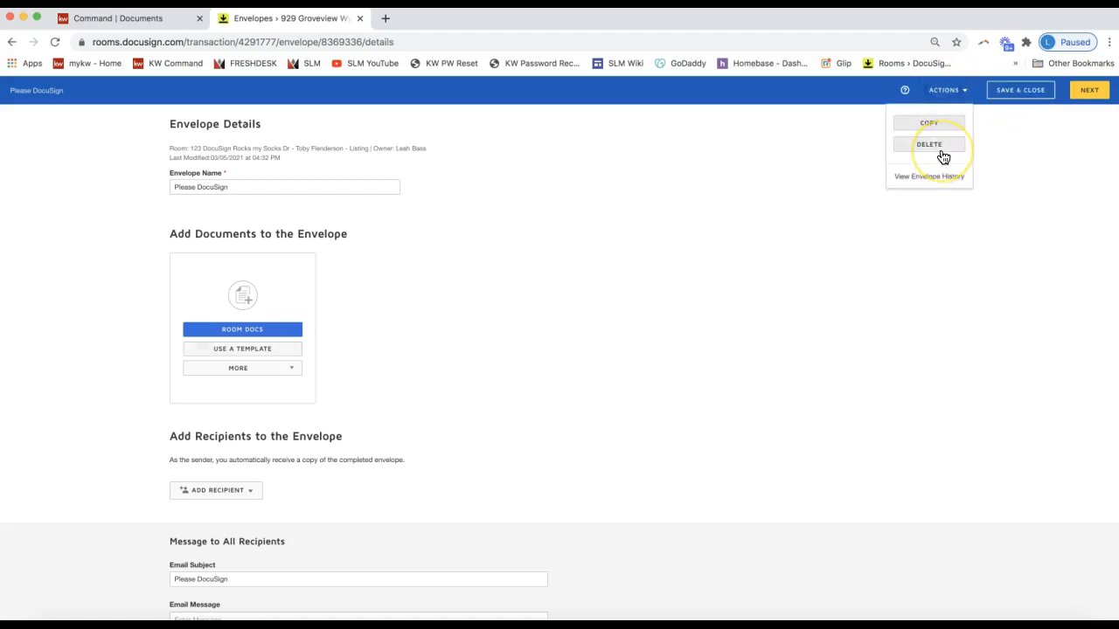
pyautogui.click(941, 146)
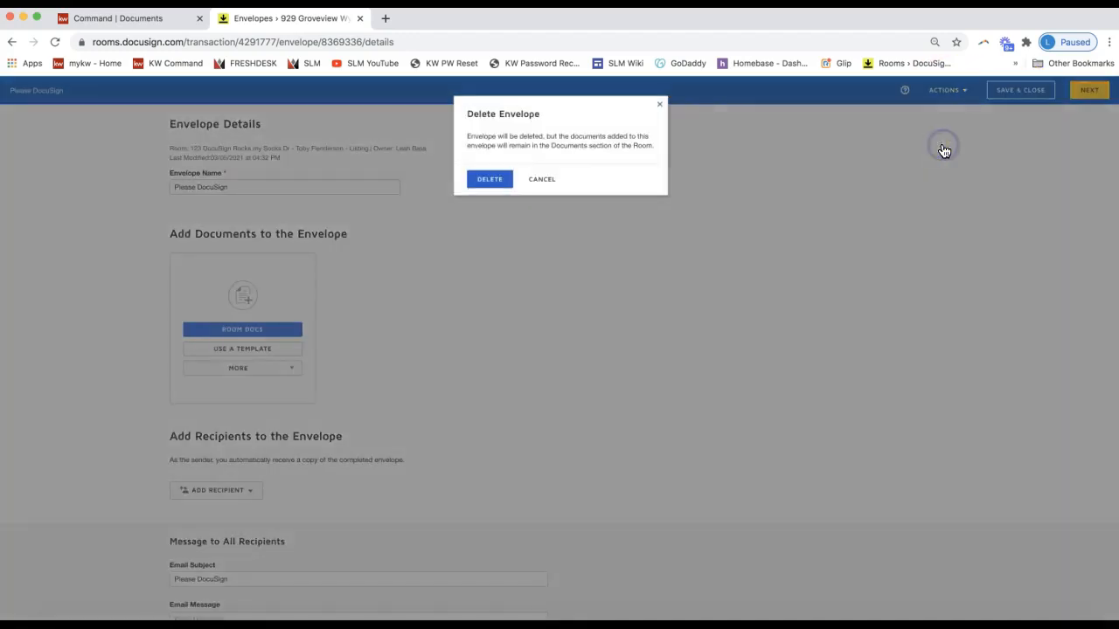
pyautogui.click(505, 180)
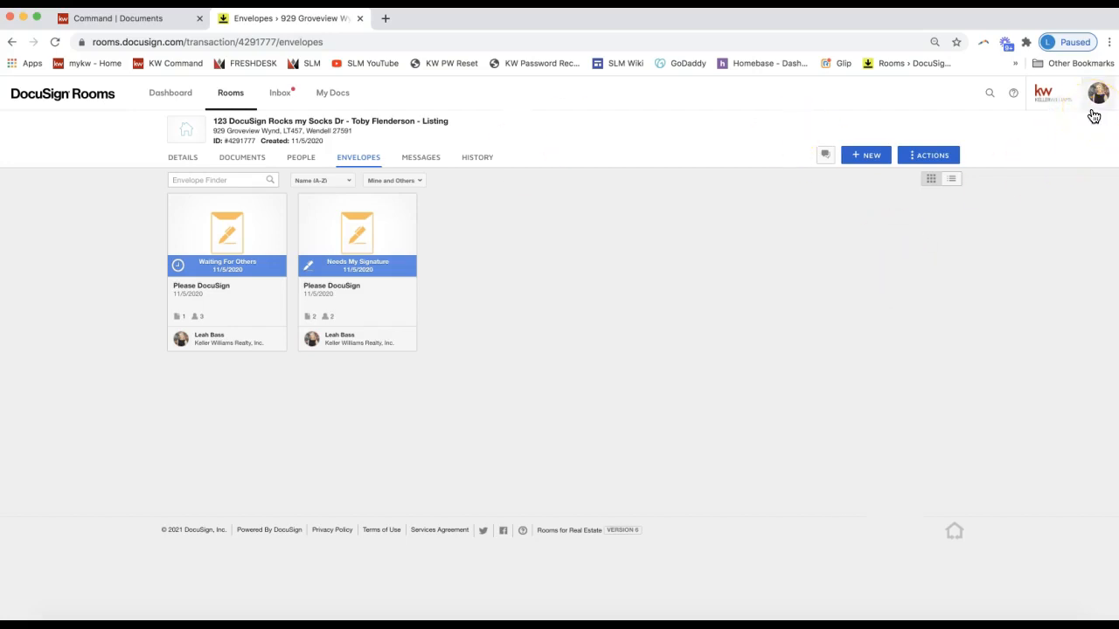
# Open the Integrations settings in the account preferences and review the zipForm Settings section
pyautogui.click(1015, 254)
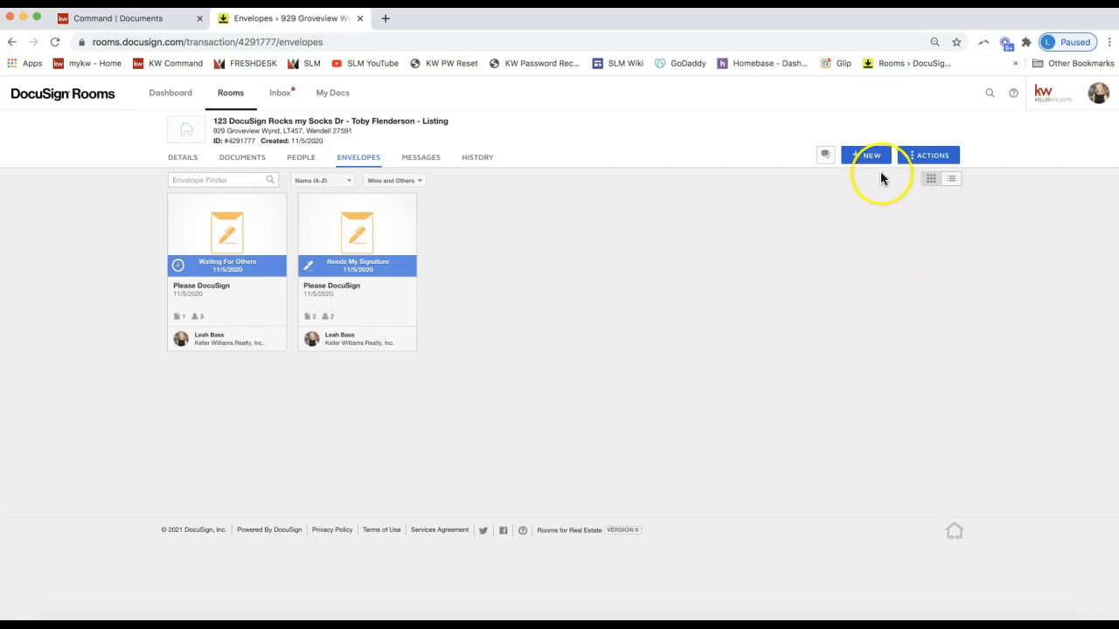
pyautogui.click(932, 214)
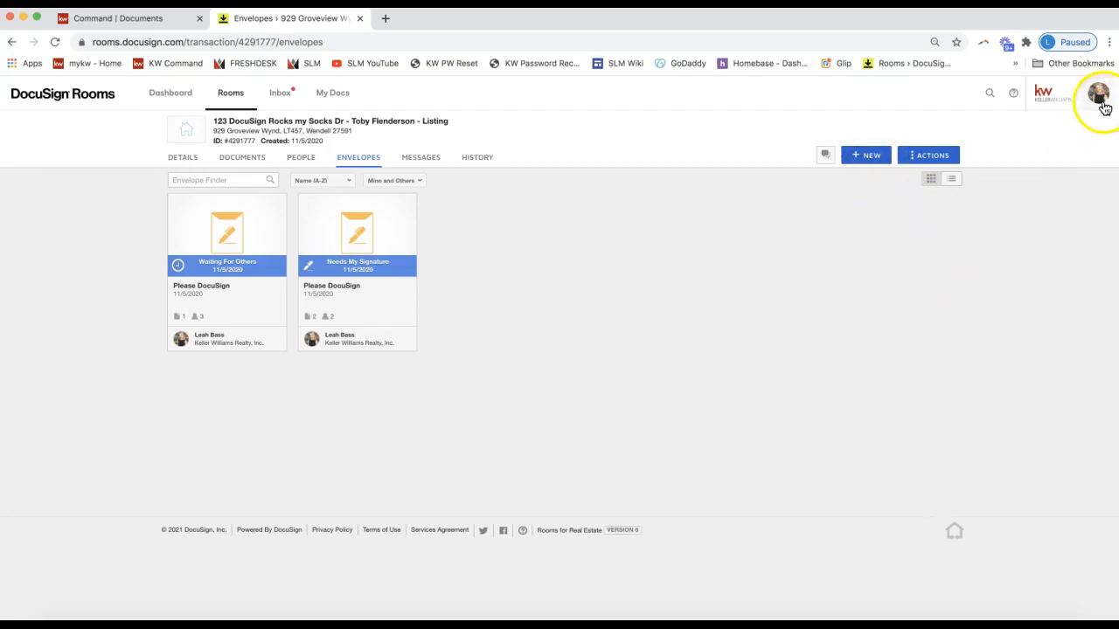
pyautogui.click(1103, 104)
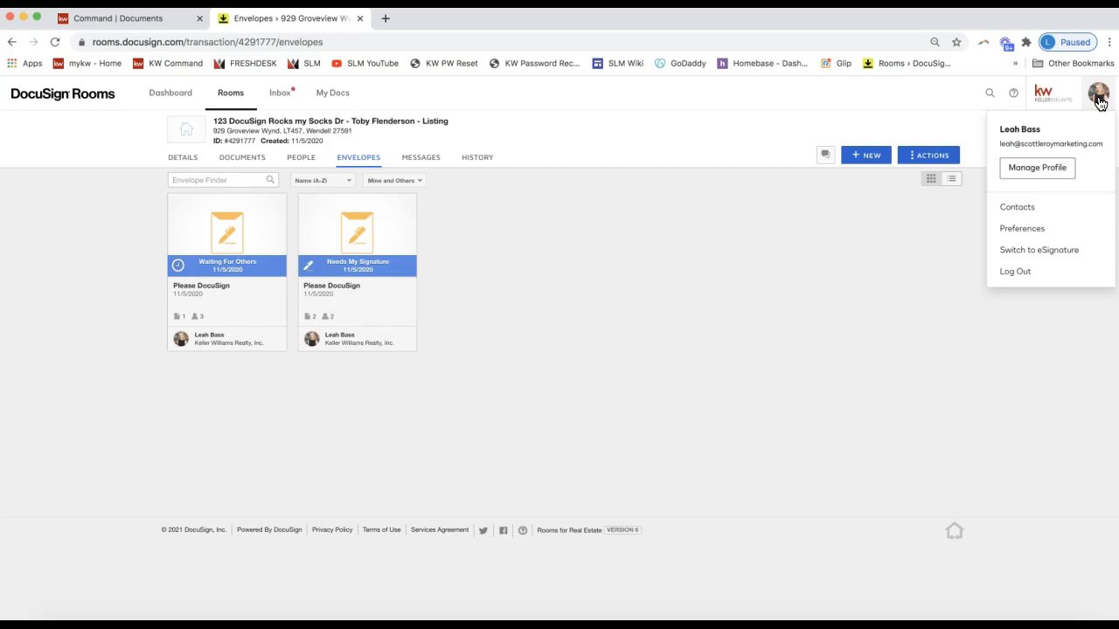
pyautogui.click(1030, 241)
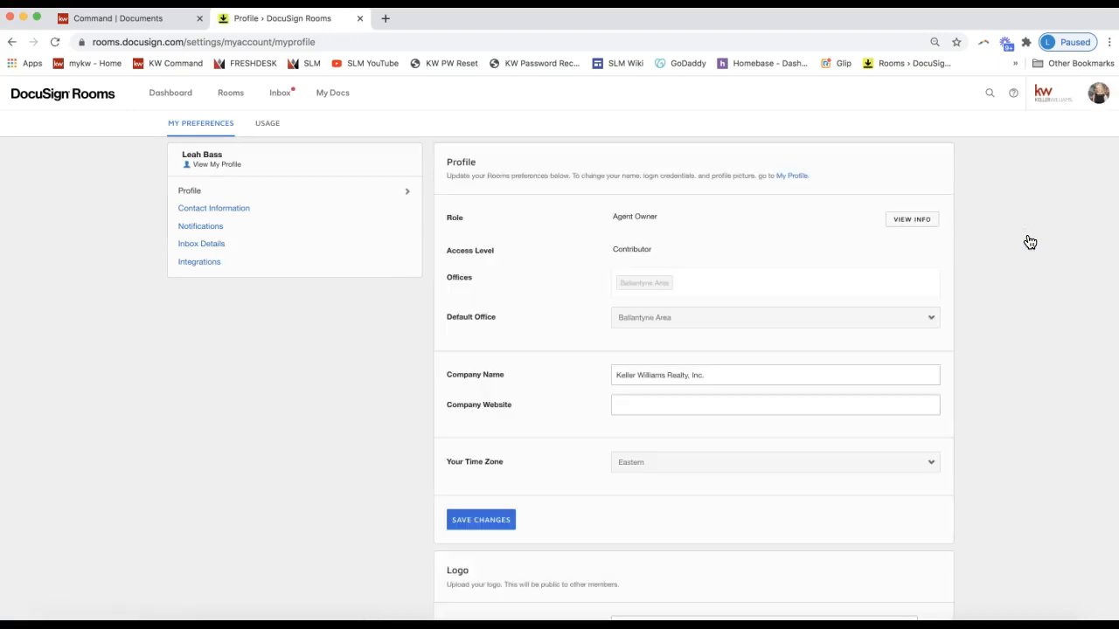
pyautogui.click(209, 273)
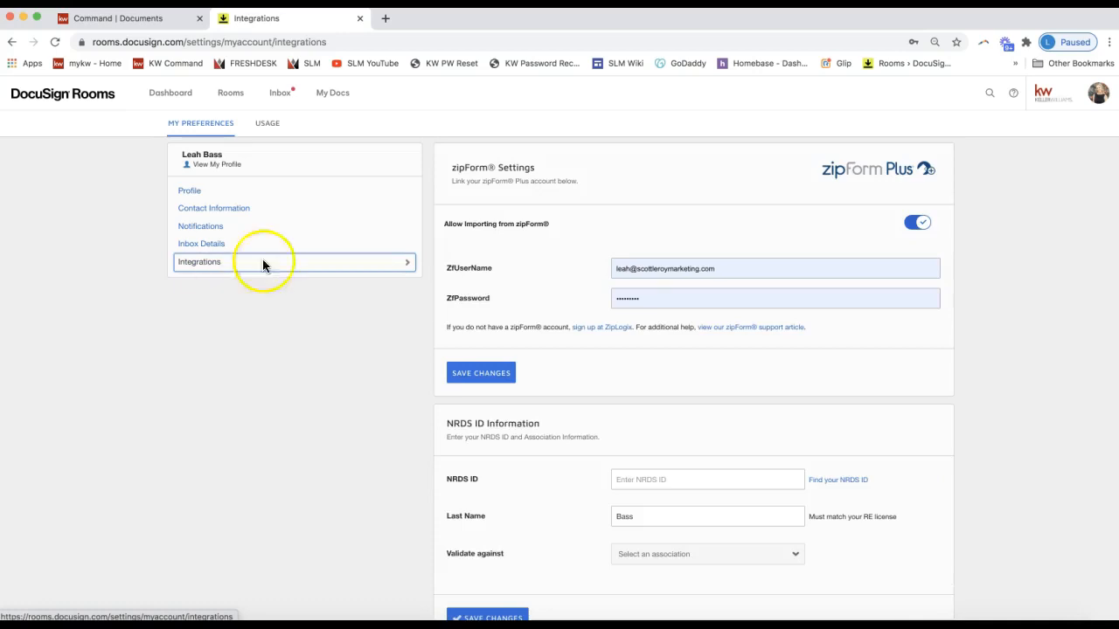
pyautogui.tripleClick(464, 167)
pyautogui.scroll(-2, 519, 210)
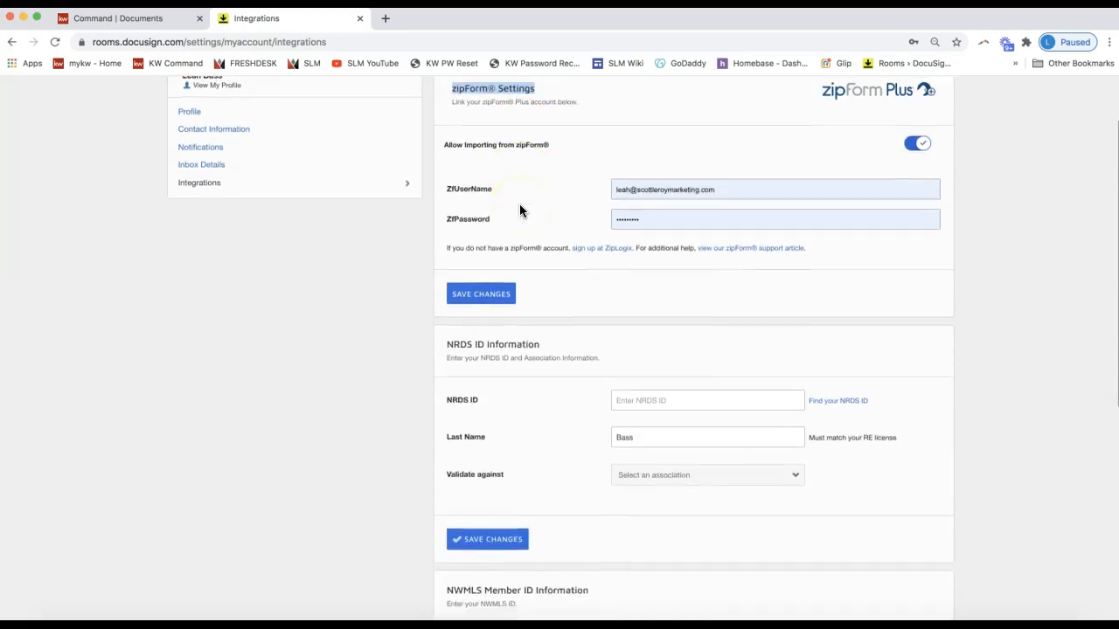
pyautogui.scroll(2, 489, 192)
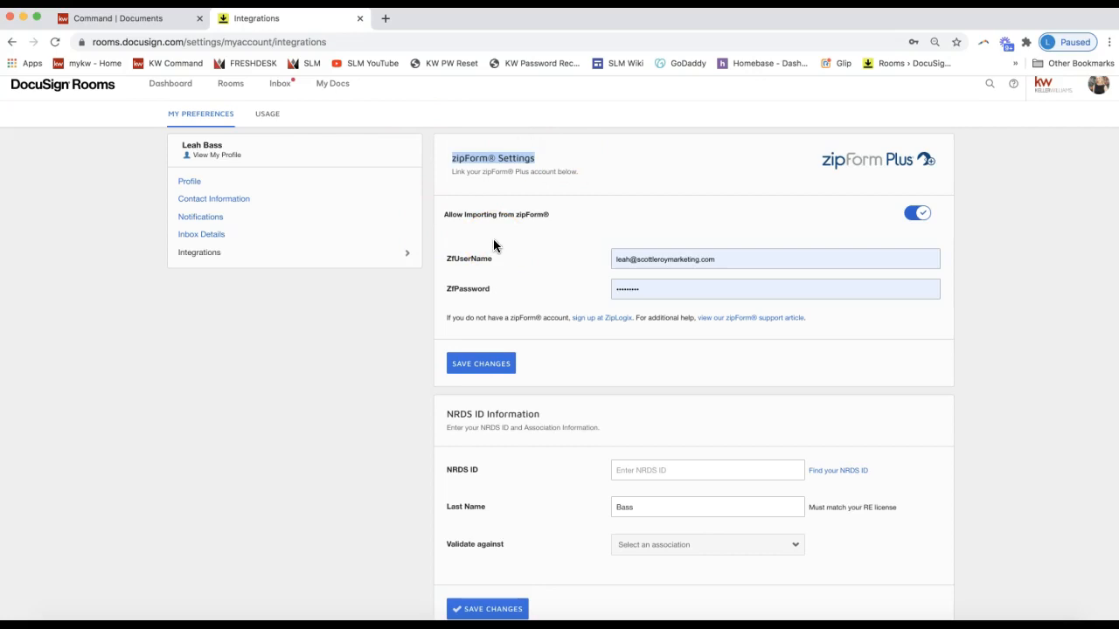
pyautogui.click(536, 178)
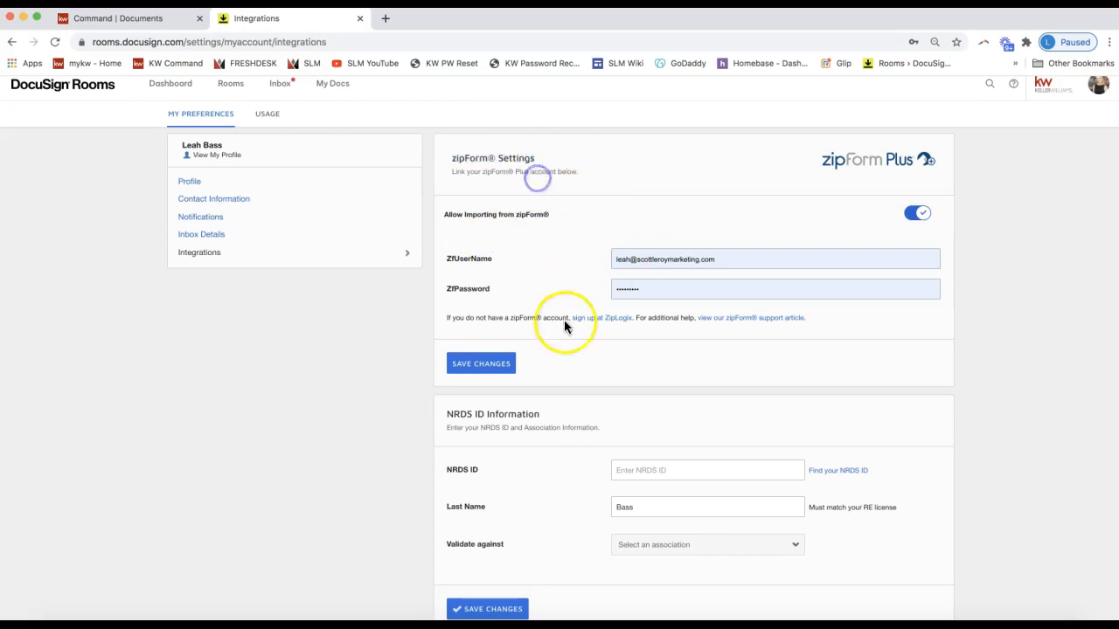
# Examine the NRDS ID Information section and browse the associations offered under Validate against without choosing one
pyautogui.scroll(-2, 565, 462)
pyautogui.tripleClick(478, 348)
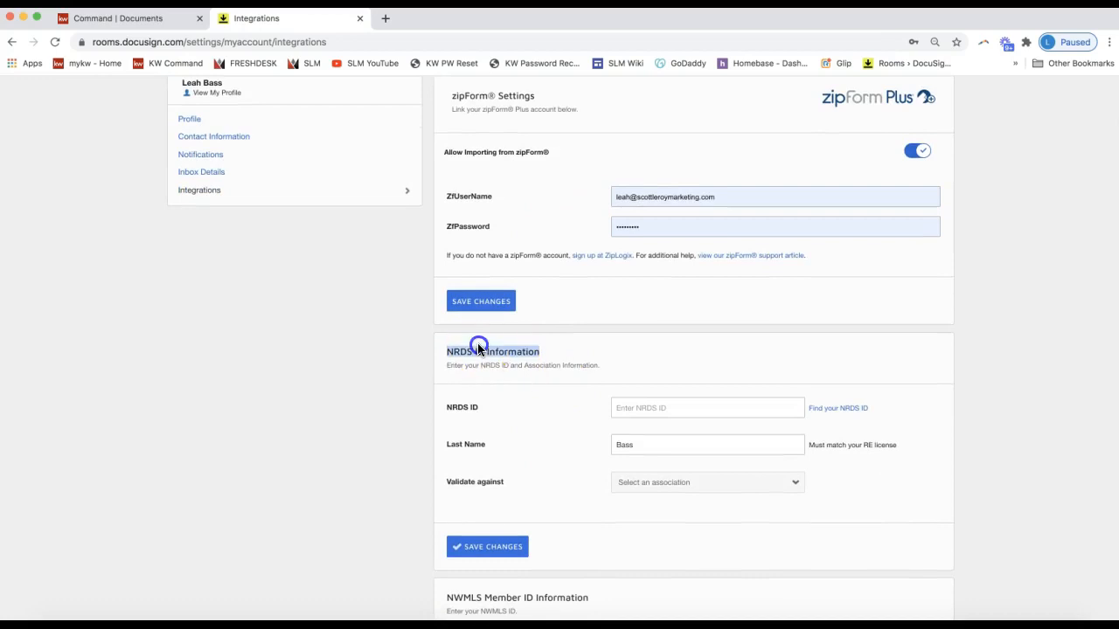
pyautogui.click(640, 410)
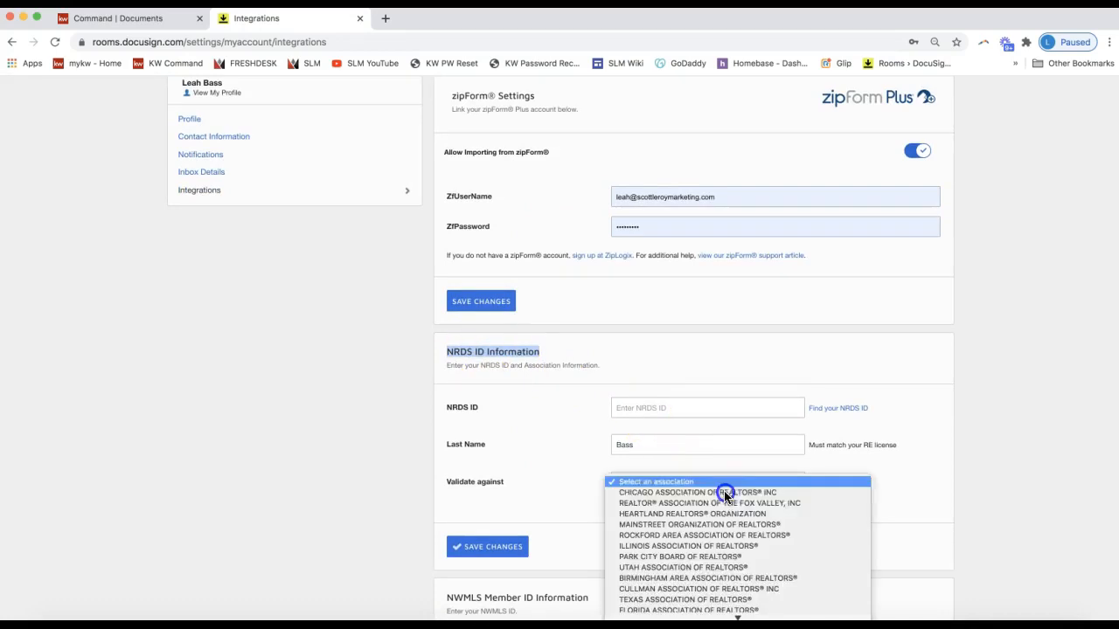
pyautogui.click(723, 486)
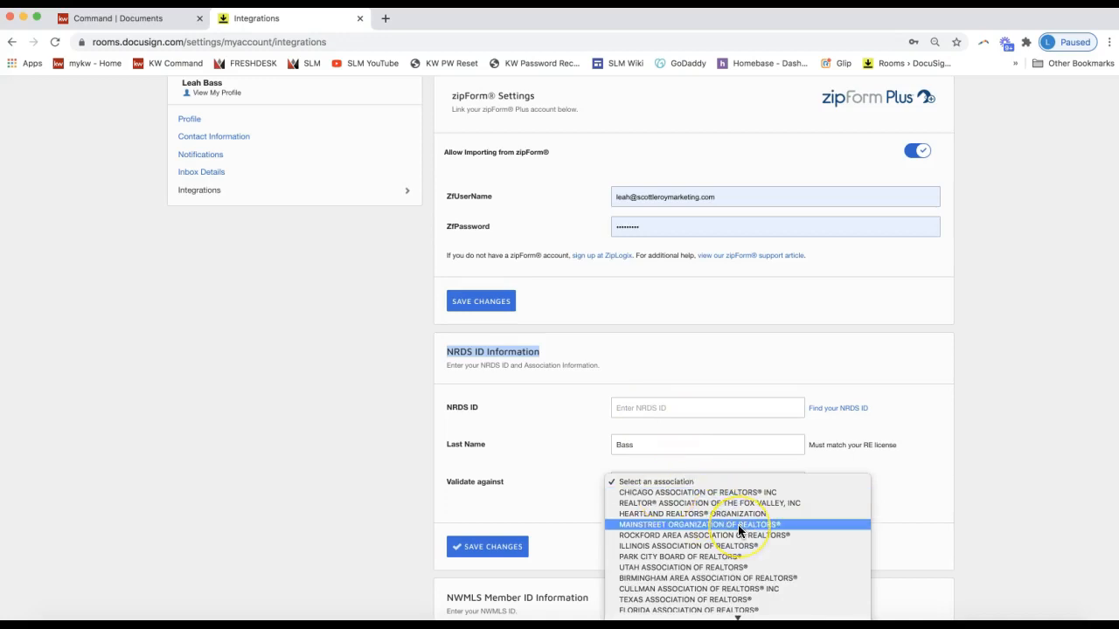
pyautogui.scroll(-3, 737, 524)
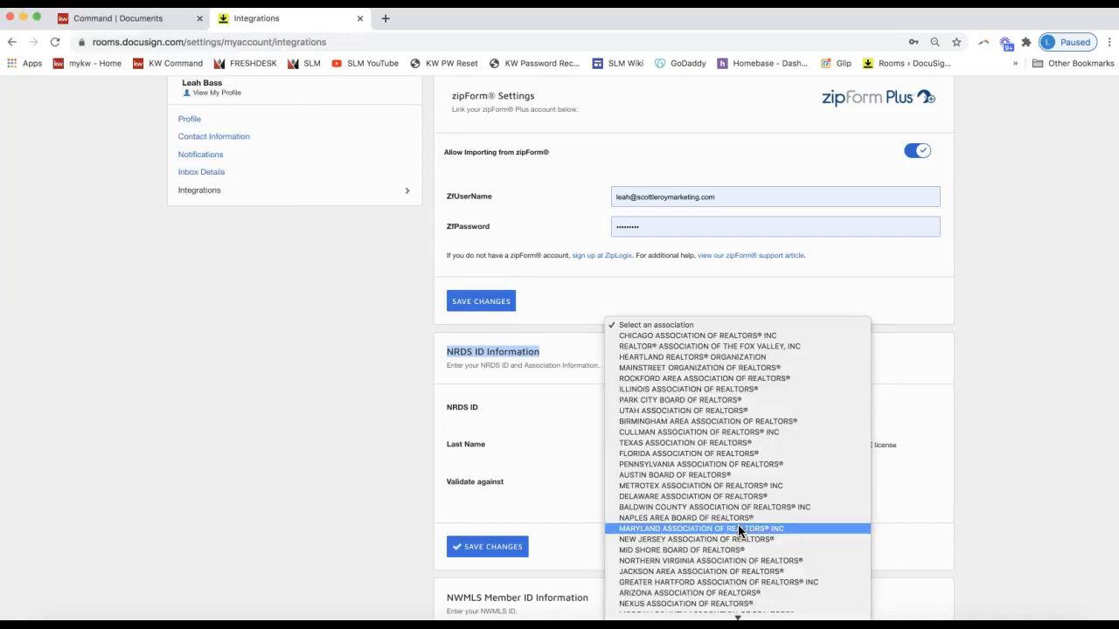
pyautogui.click(574, 286)
pyautogui.click(645, 486)
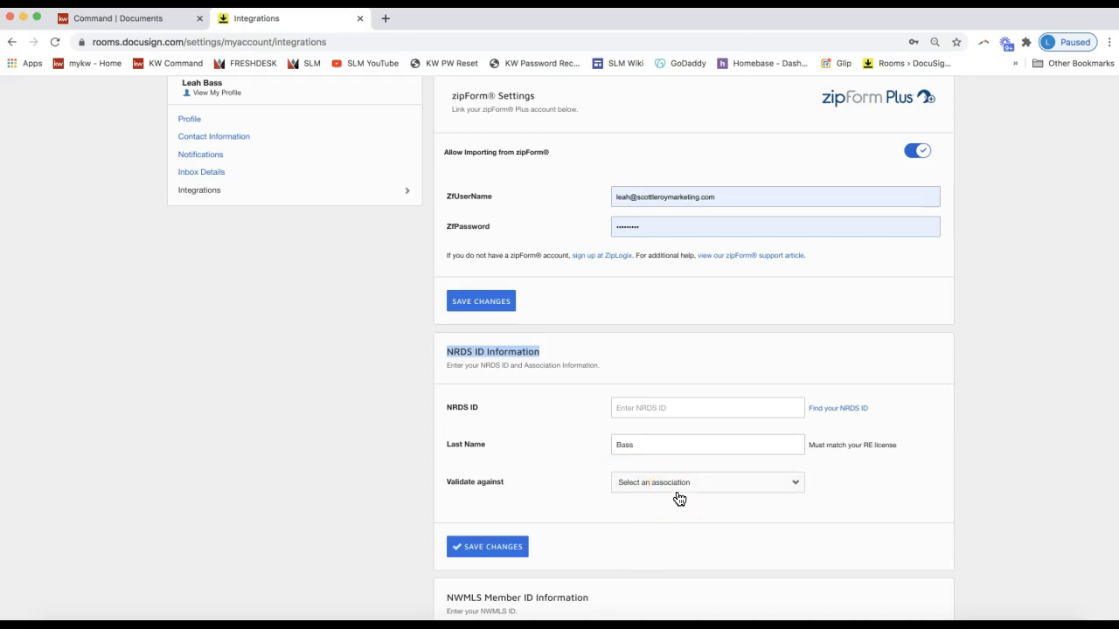
pyautogui.click(640, 405)
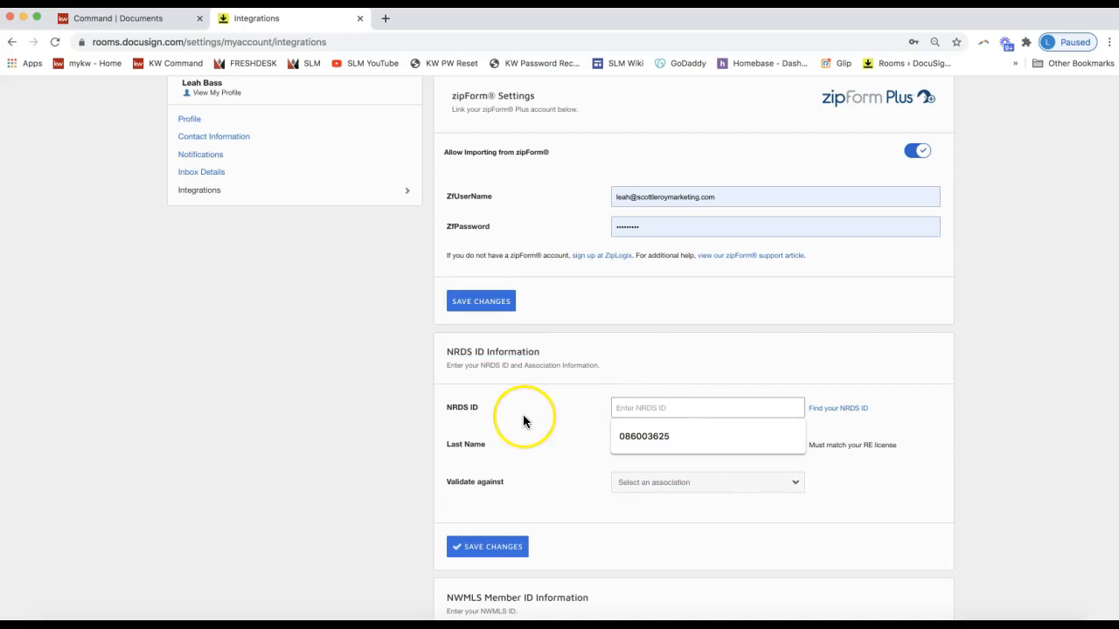
pyautogui.click(674, 488)
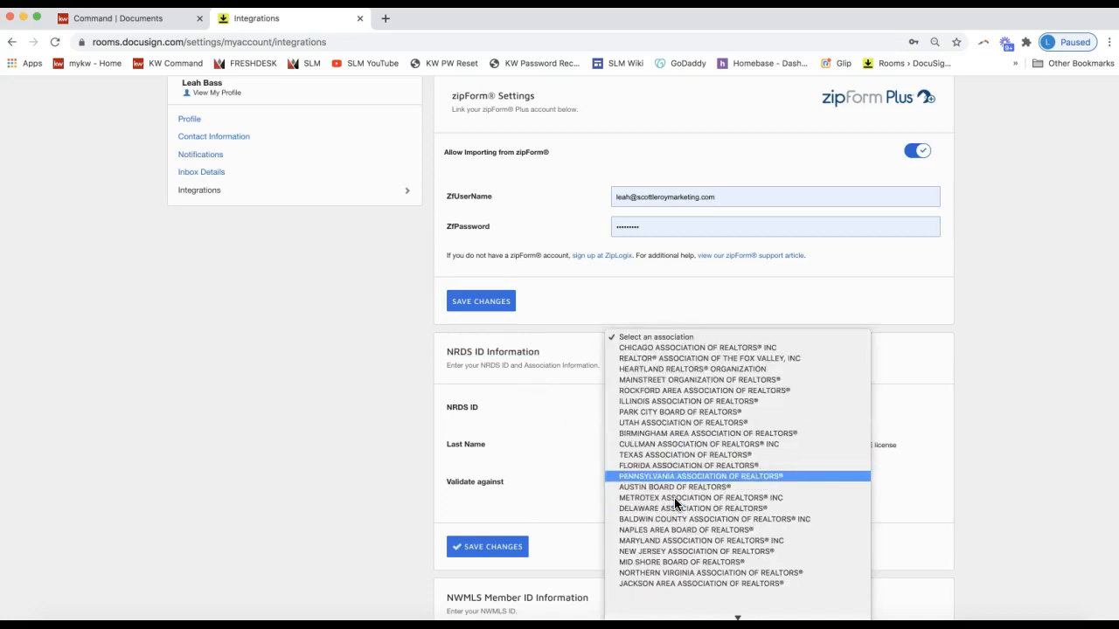
pyautogui.scroll(-2, 674, 497)
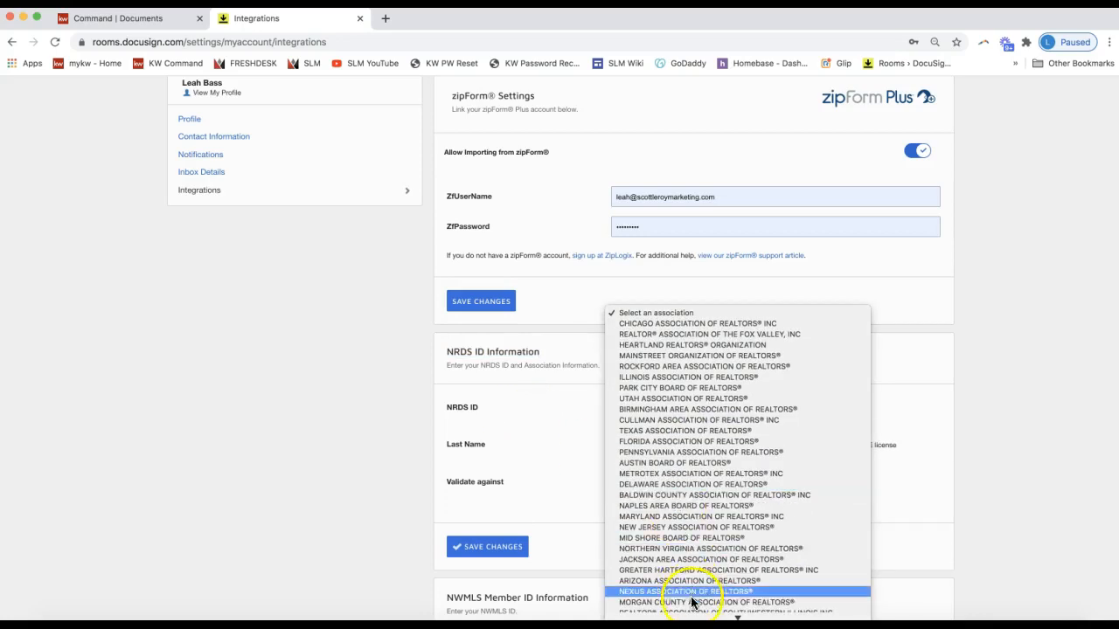
pyautogui.click(520, 447)
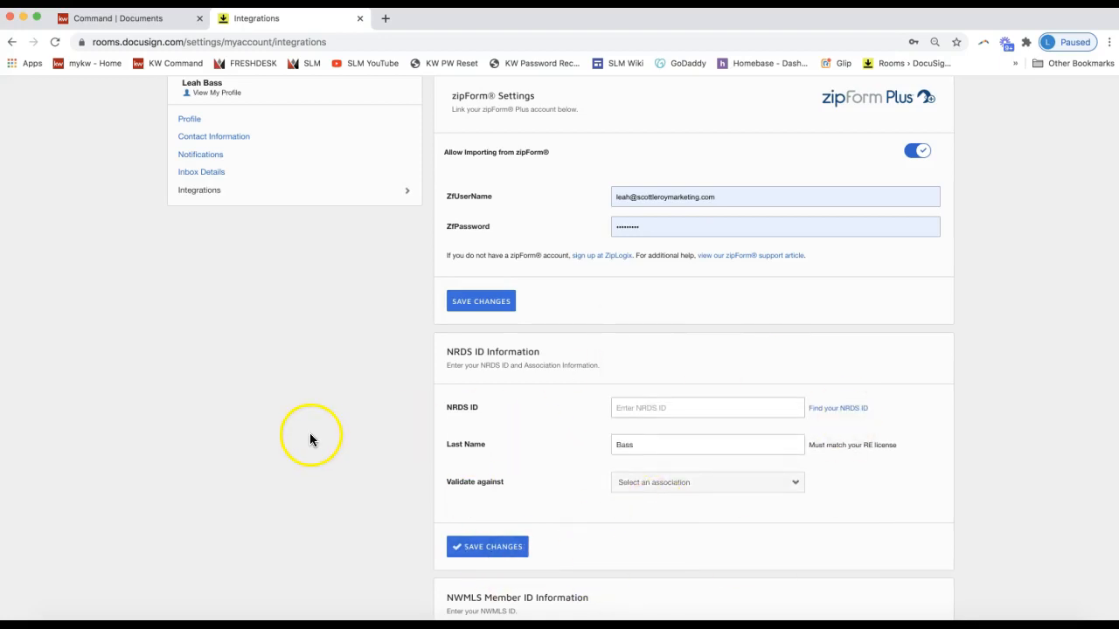
pyautogui.scroll(2, 311, 437)
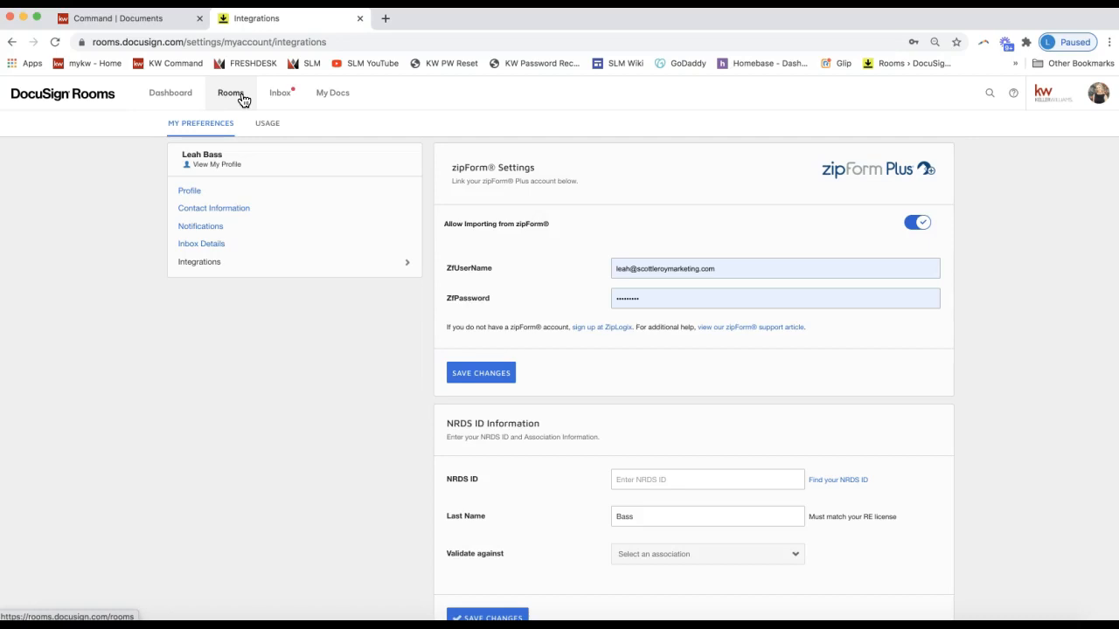
# Open the documents of the "123 Avengers Ave" listing room and start adding DocuSign Forms
pyautogui.click(242, 96)
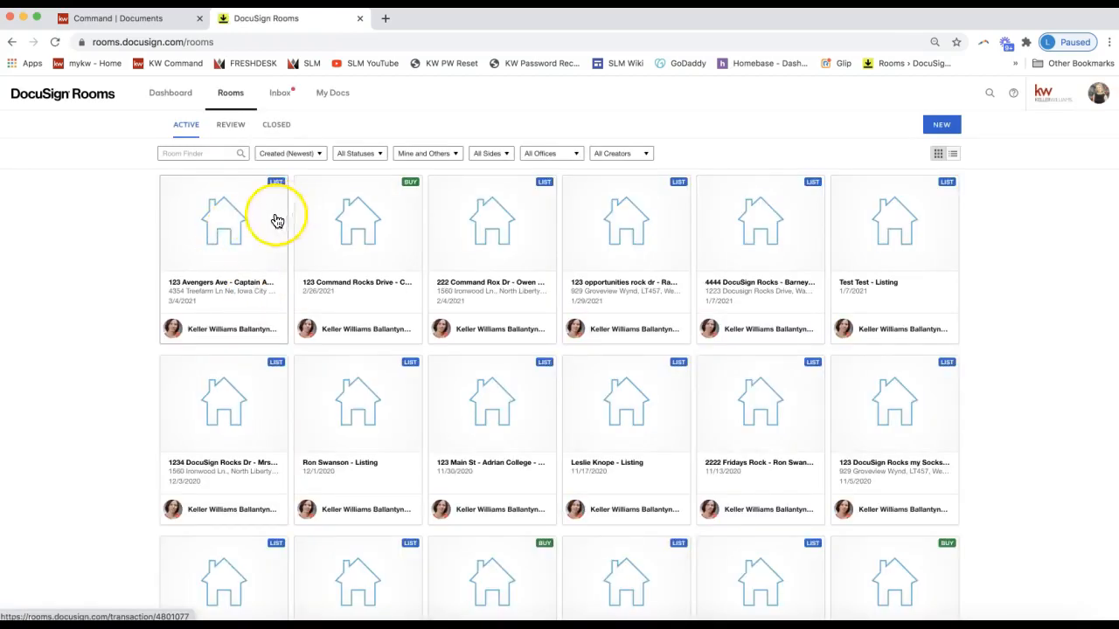
pyautogui.click(233, 201)
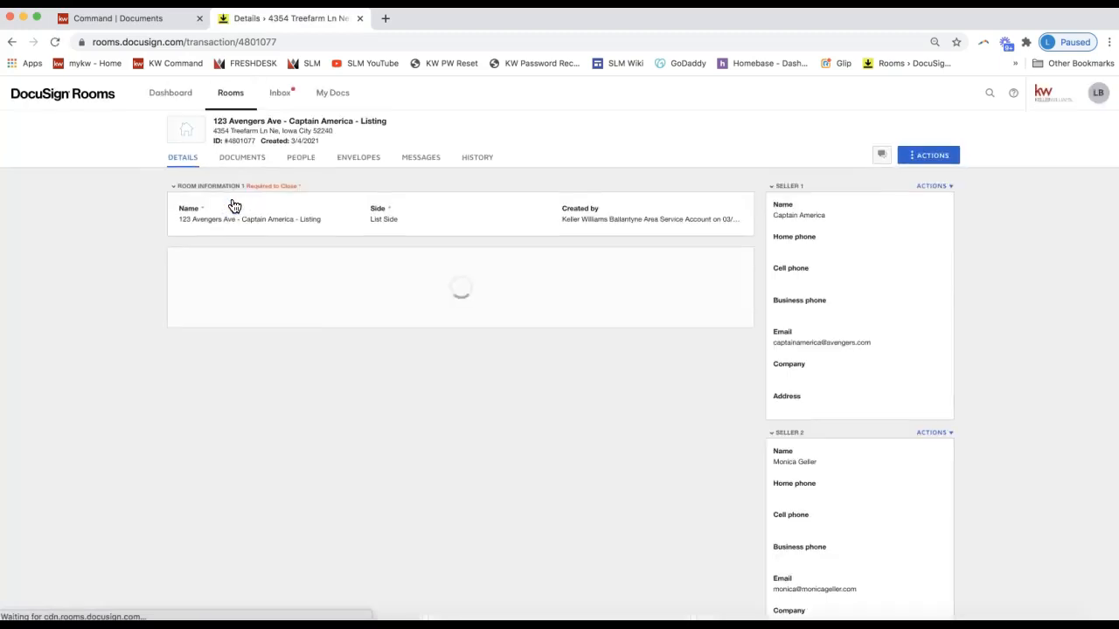
pyautogui.click(252, 165)
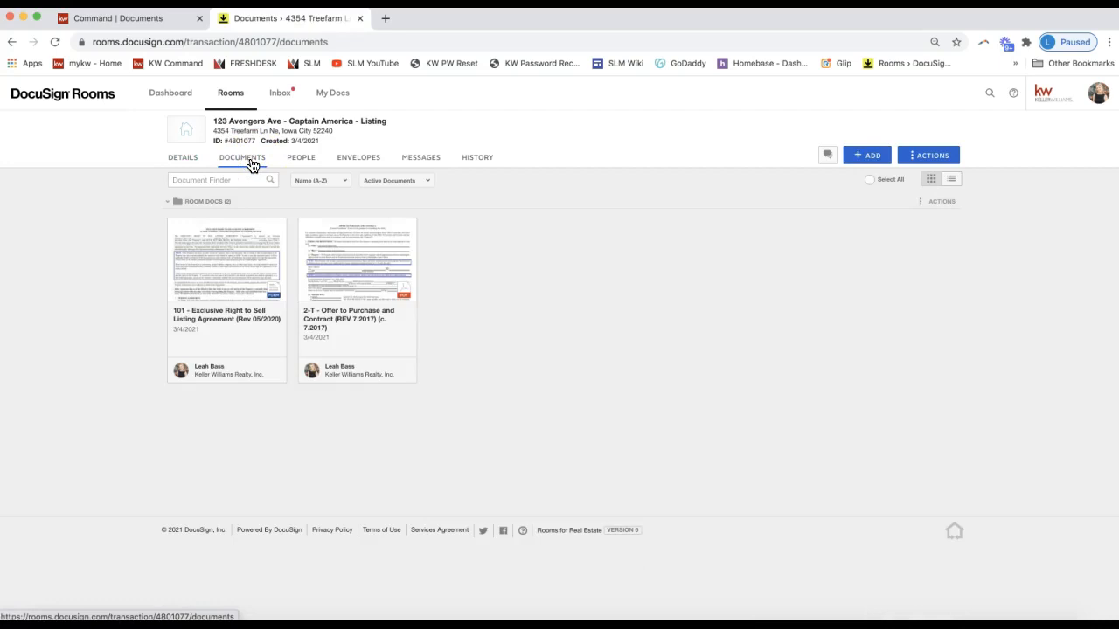
pyautogui.click(872, 157)
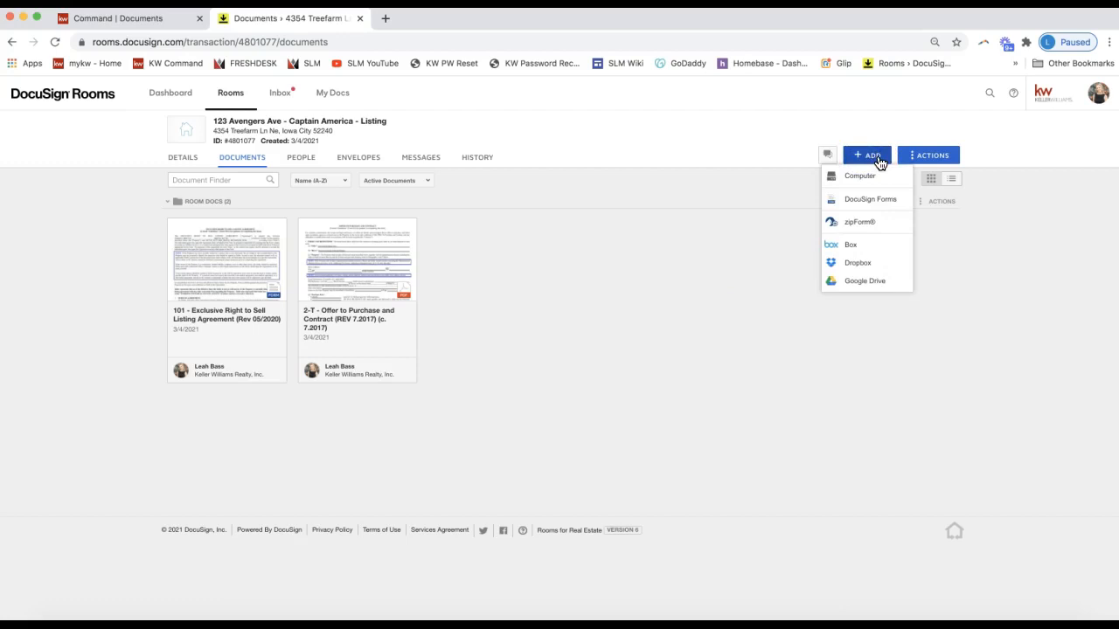
pyautogui.click(883, 208)
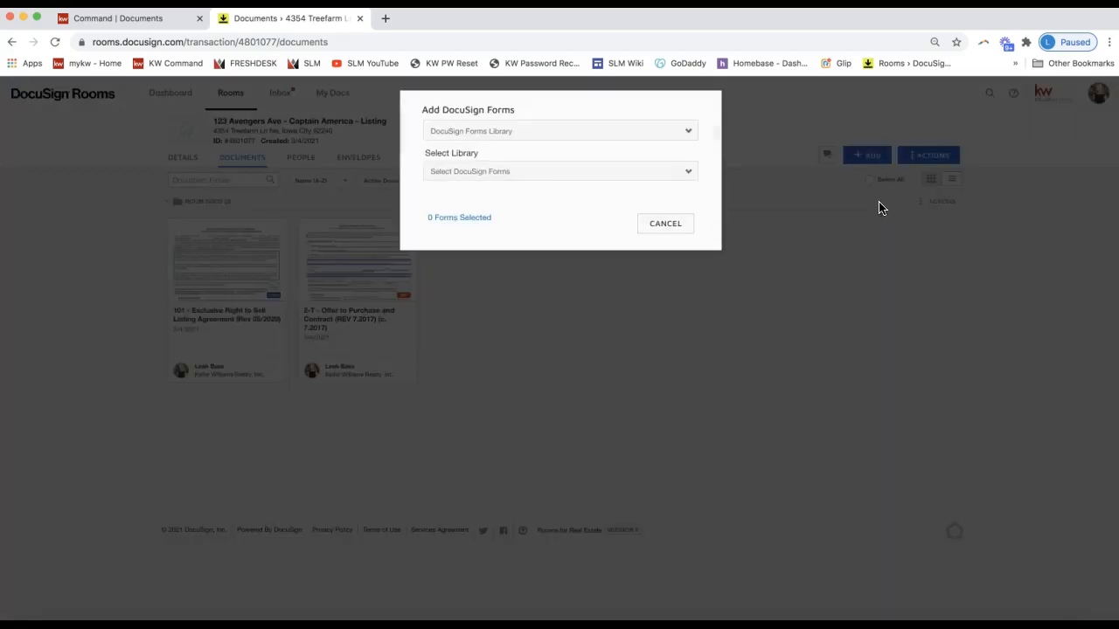
# Choose the DocuSign Forms Library as the source and list the NCAR - North Carolina Association of Realtors forms
pyautogui.click(573, 136)
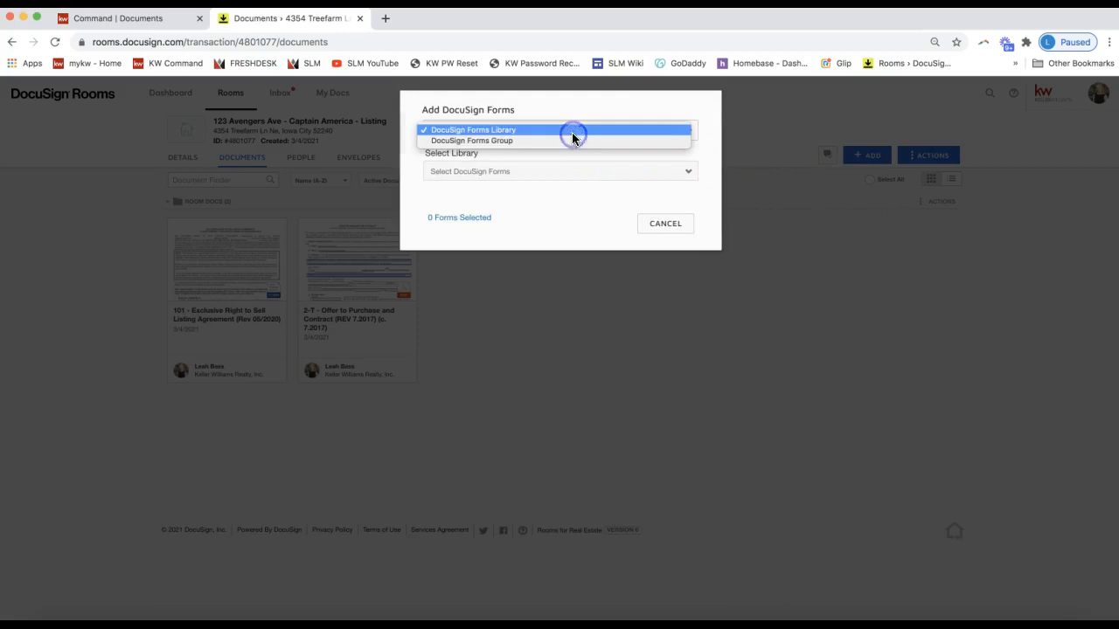
pyautogui.click(514, 130)
pyautogui.click(499, 174)
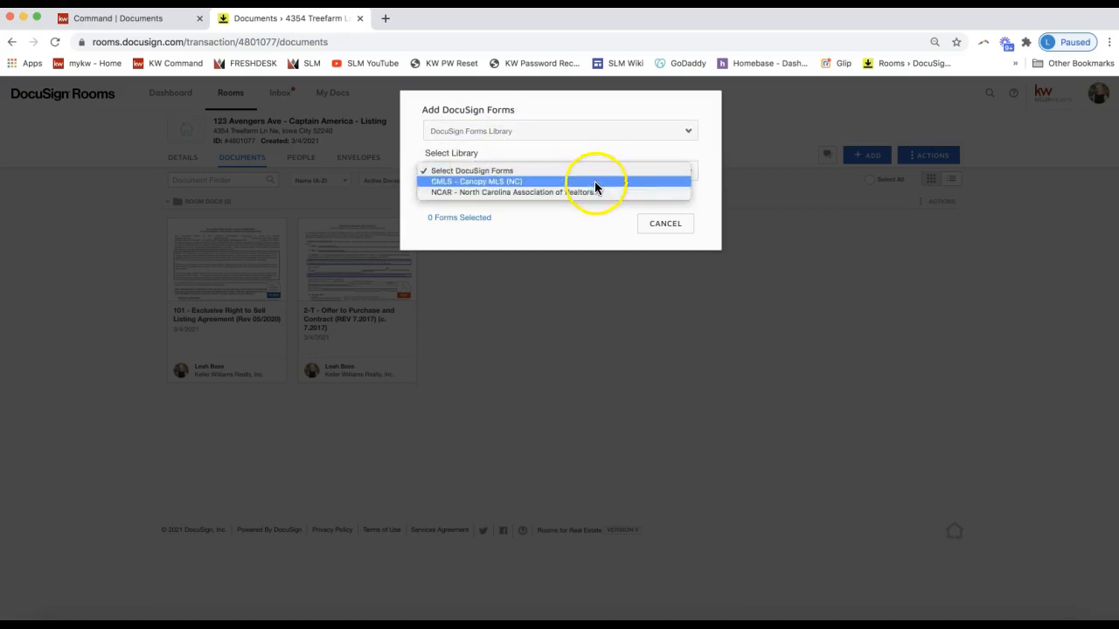
pyautogui.click(593, 192)
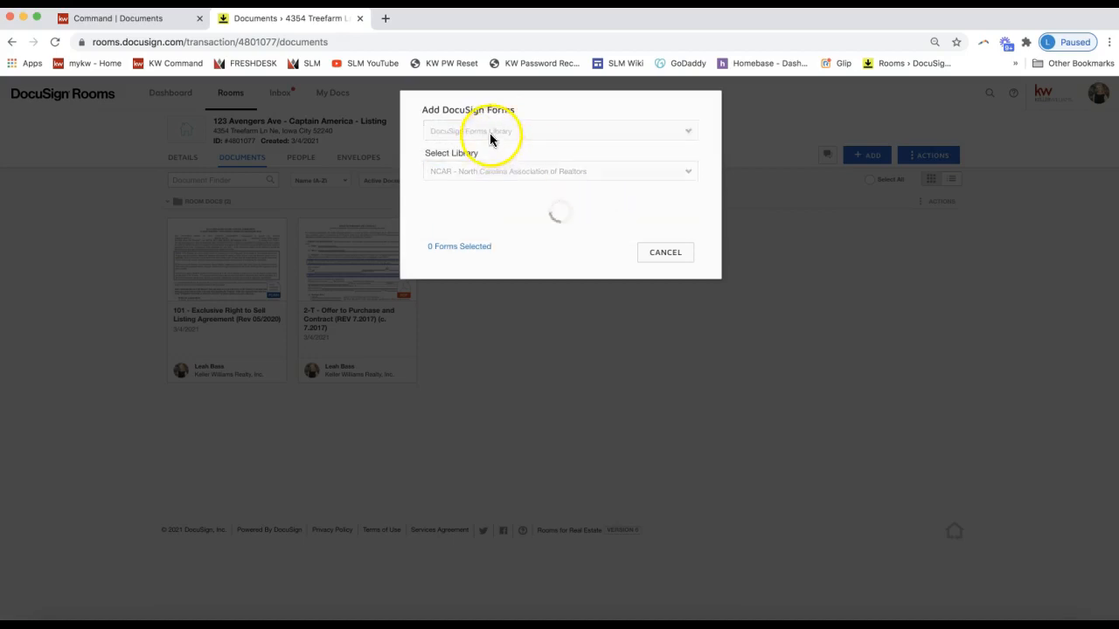
pyautogui.click(519, 171)
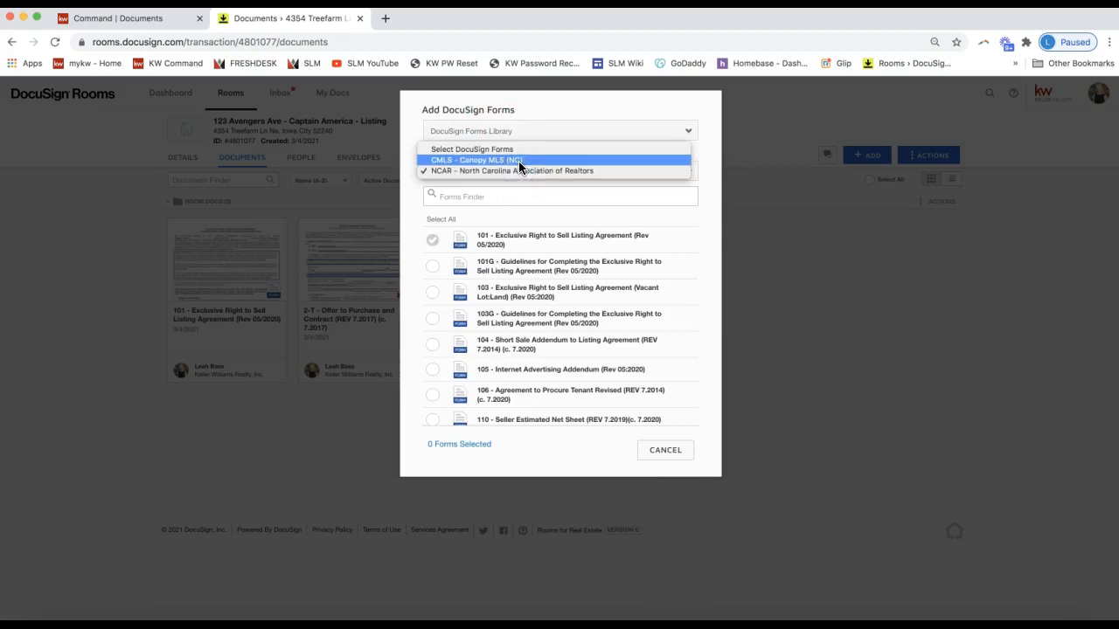
pyautogui.click(562, 136)
# Switch the form source to DocuSign Forms Group and select the NC Listing File group
pyautogui.click(562, 132)
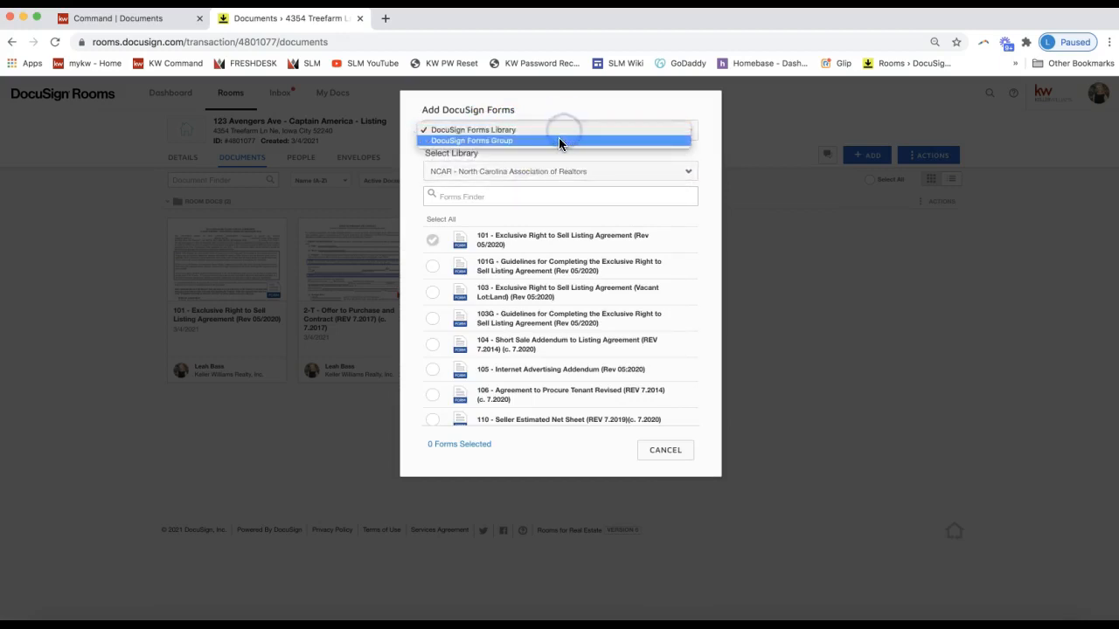
pyautogui.click(559, 140)
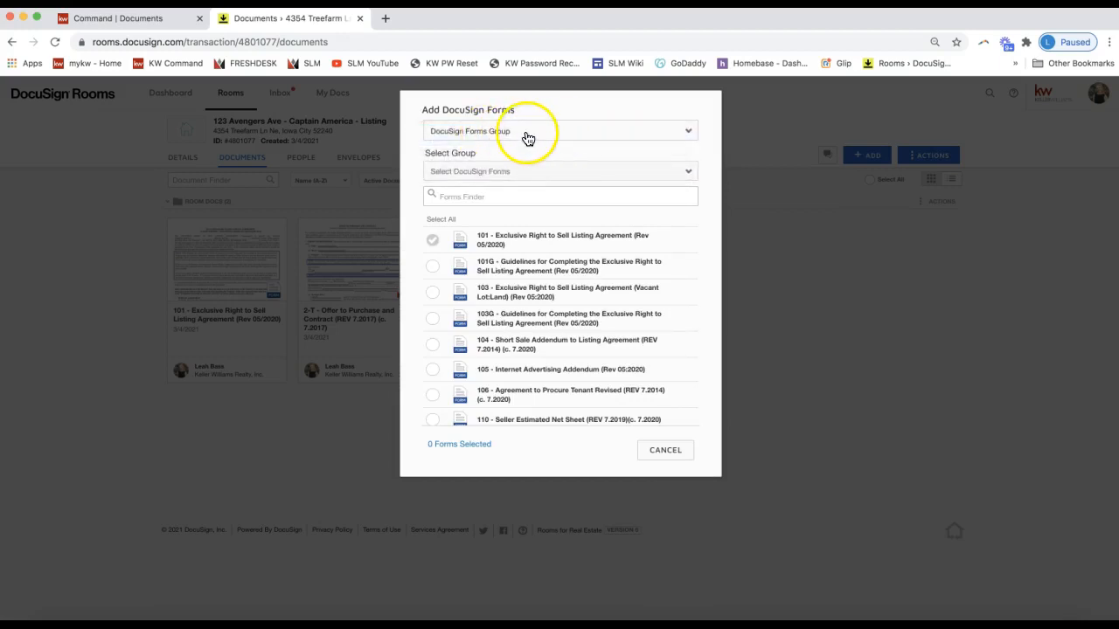
pyautogui.click(525, 171)
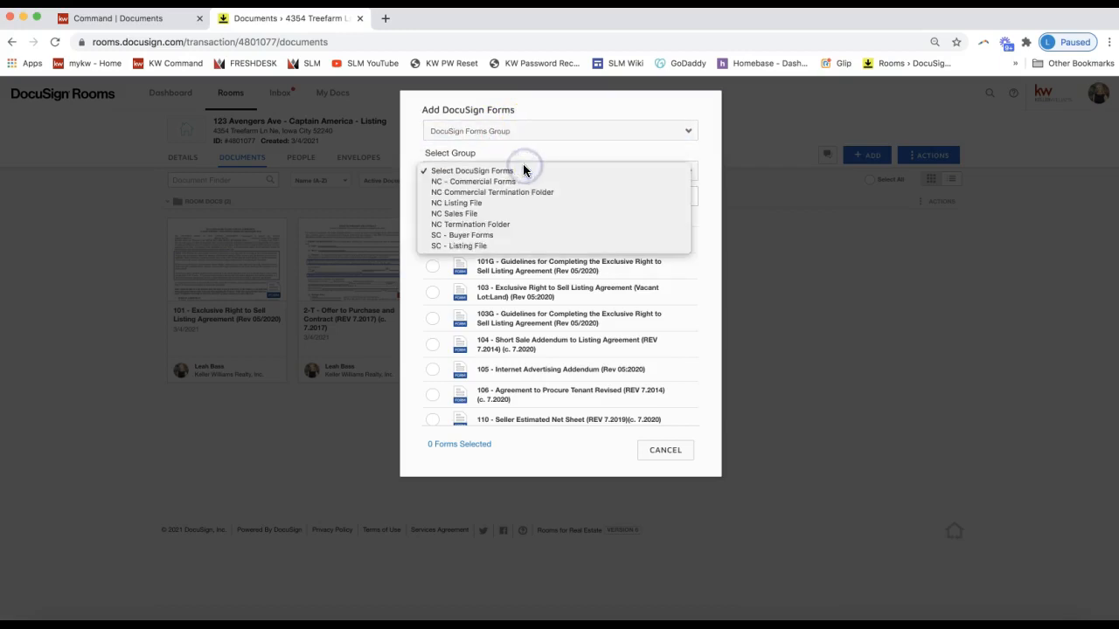
pyautogui.click(530, 206)
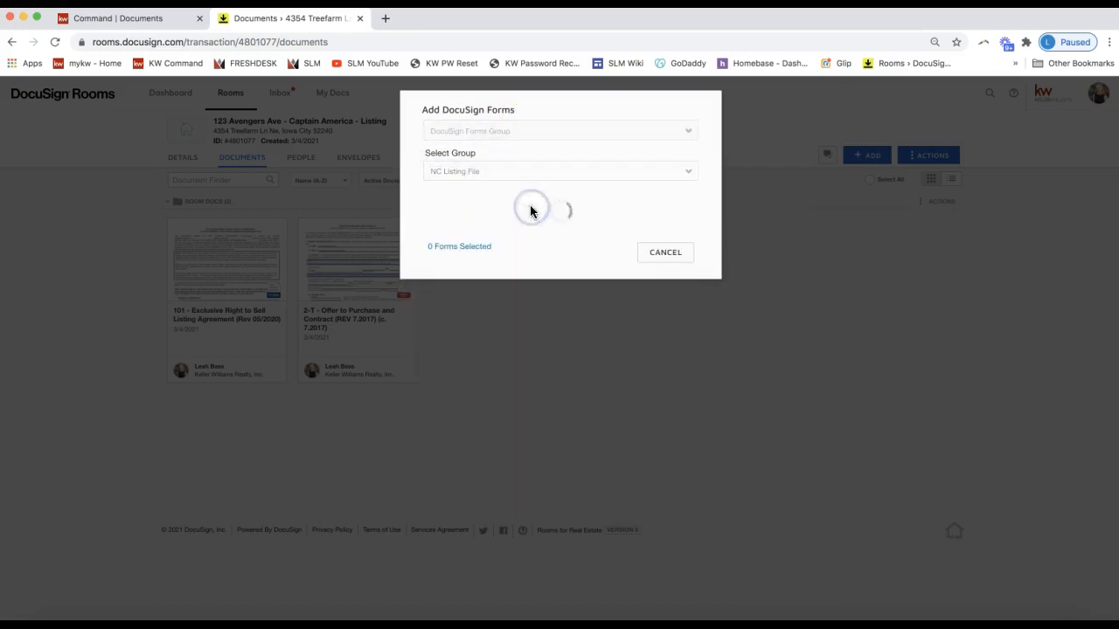
pyautogui.click(483, 169)
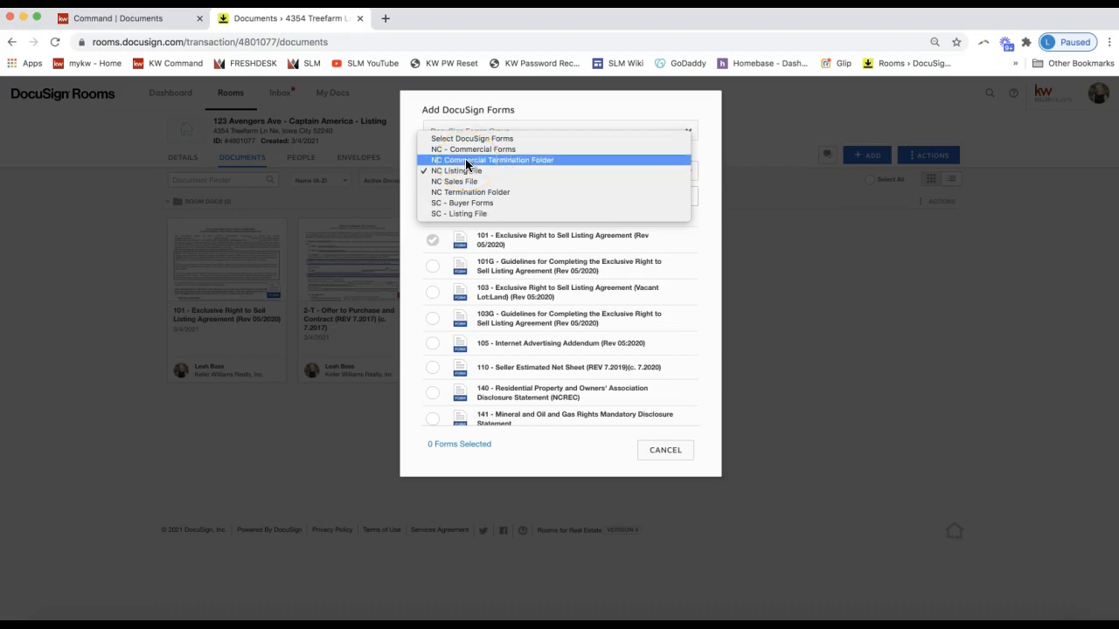
pyautogui.click(429, 242)
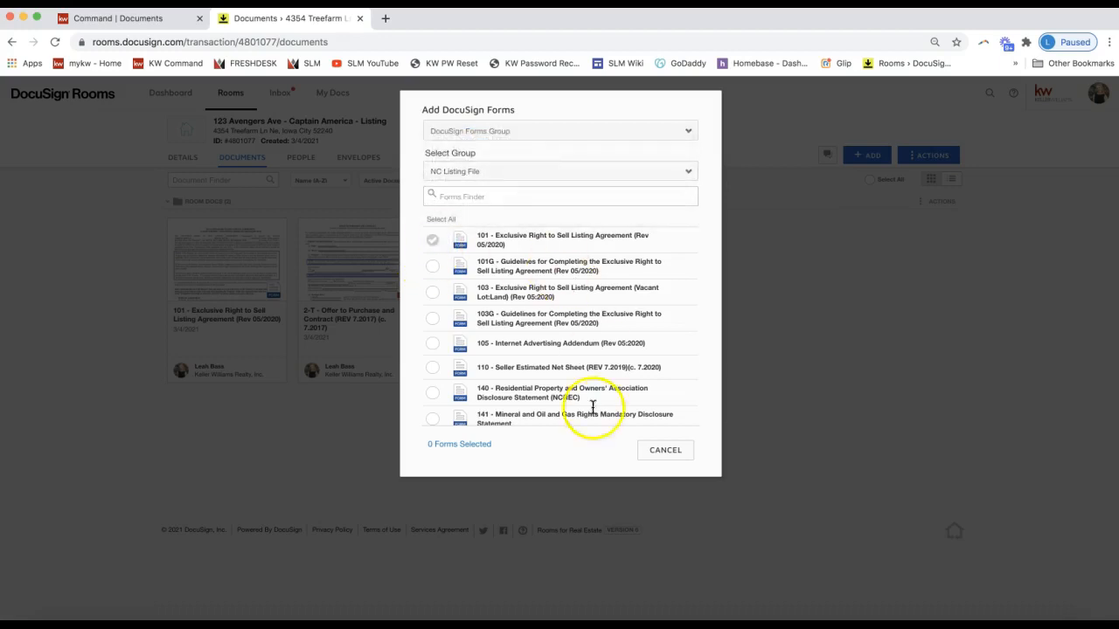
# Add form 101G (Guidelines) and form 103 (Vacant Lot:Land listing agreement) to the room's documents
pyautogui.click(448, 194)
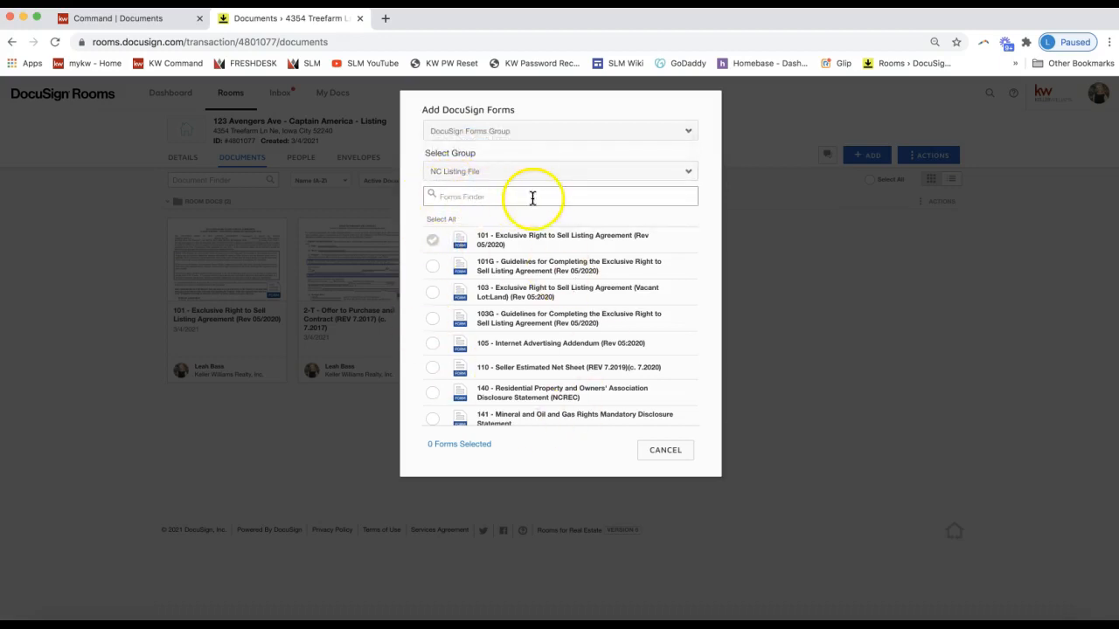
pyautogui.click(432, 265)
pyautogui.click(432, 292)
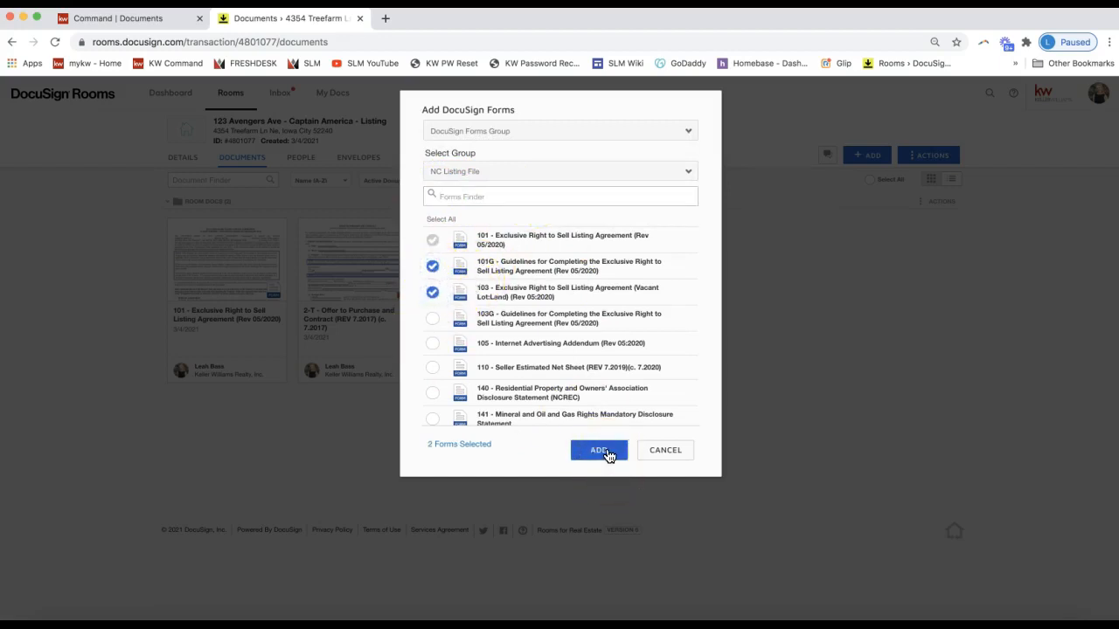
pyautogui.click(607, 453)
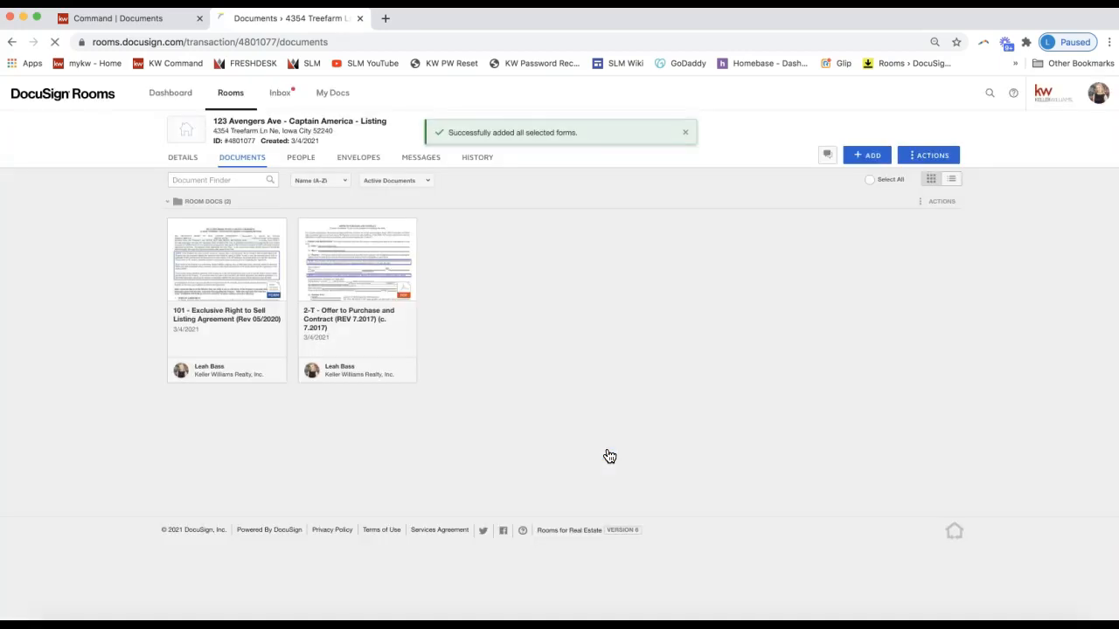